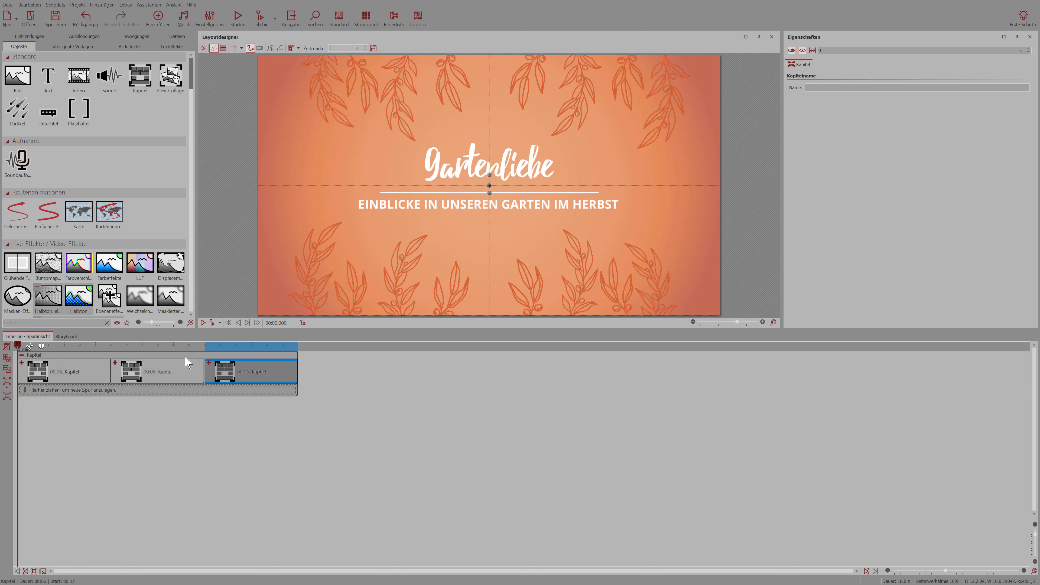
Expand the autumn chapter and inspect its colour gradient, colour effect, rose picture and leaf decoration one after another.
left_click(208, 362)
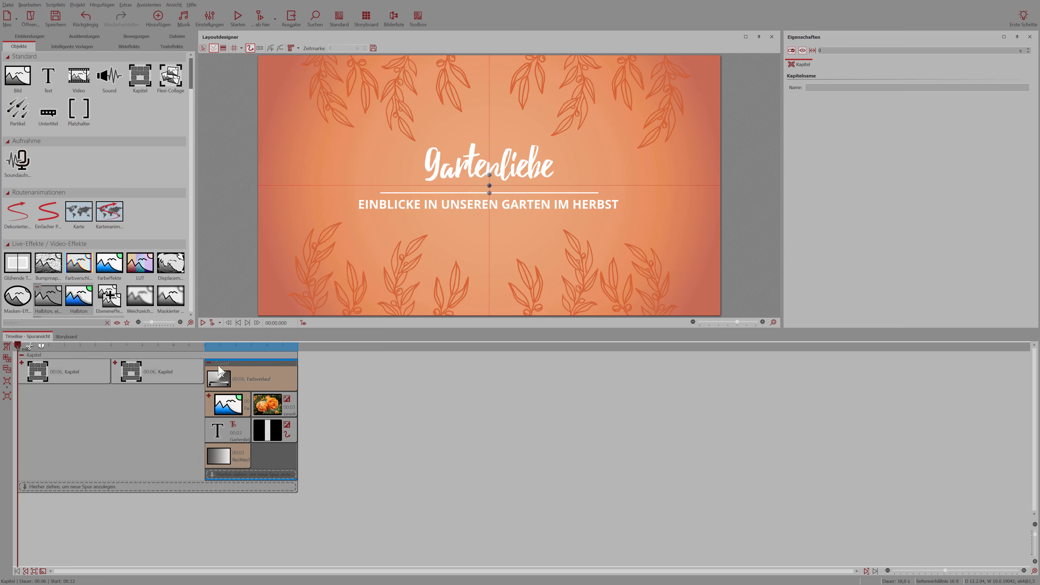
left_click(266, 378)
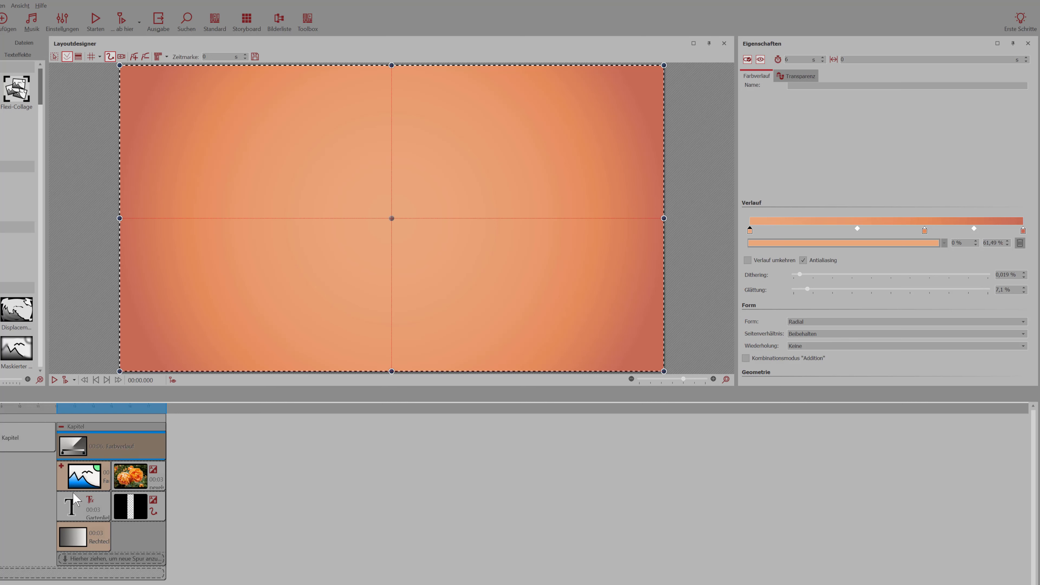
left_click(89, 480)
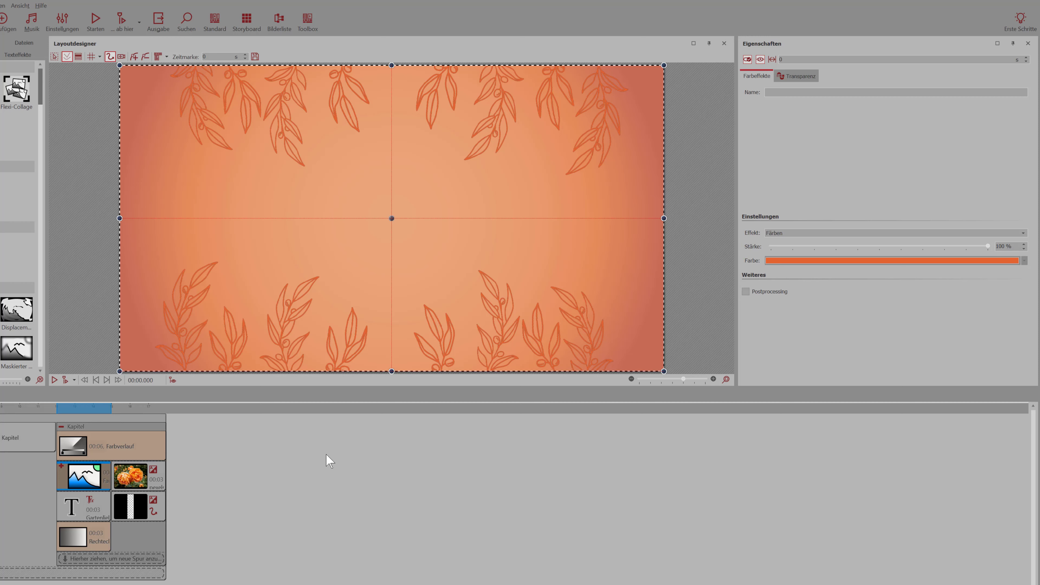
left_click(138, 477)
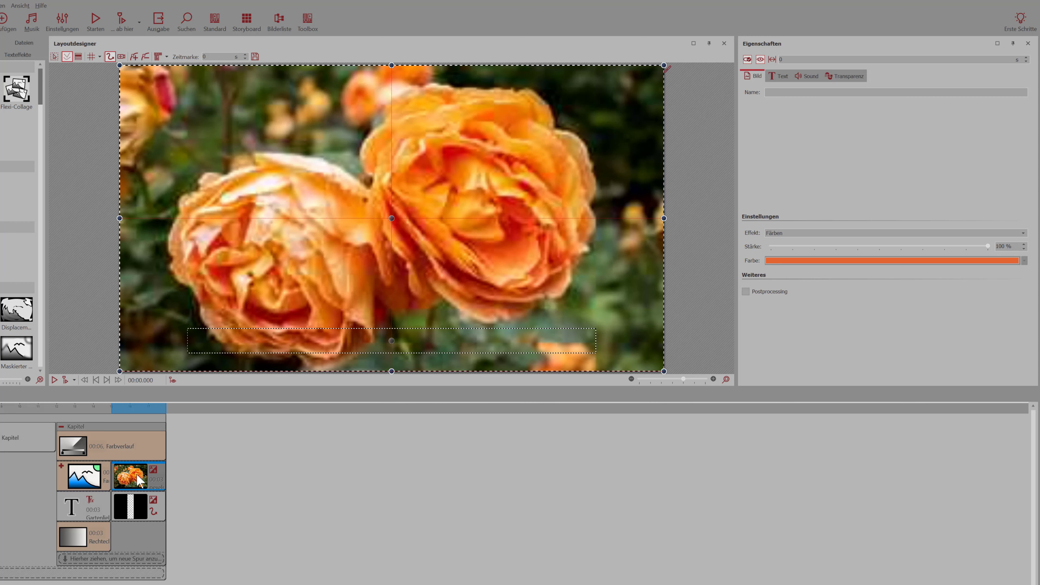
left_click(131, 507)
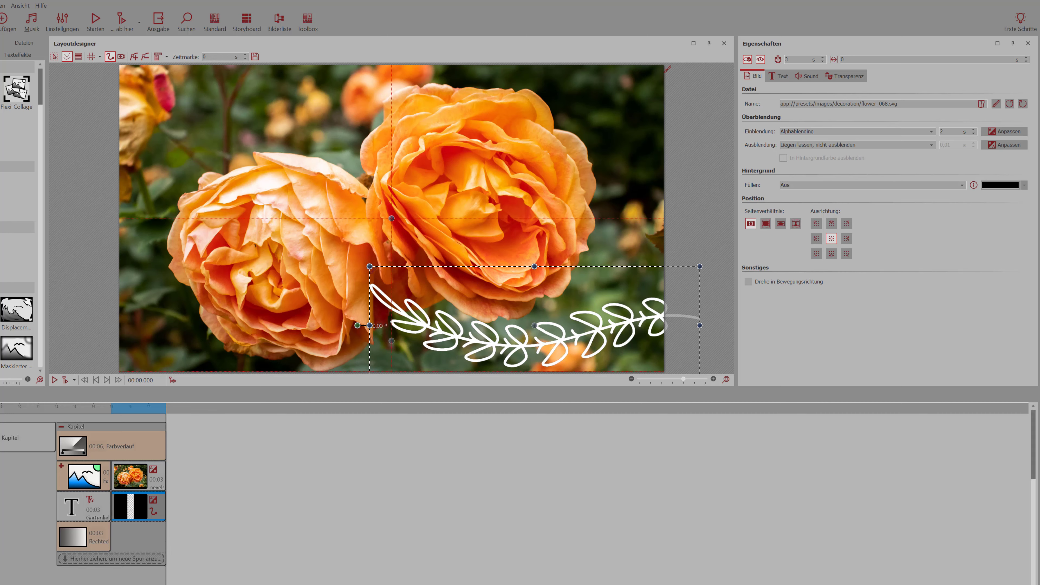
Examine the spring chapter's gradient, colour effect, title text, dividing line and Flexi-Collage.
left_click(111, 446)
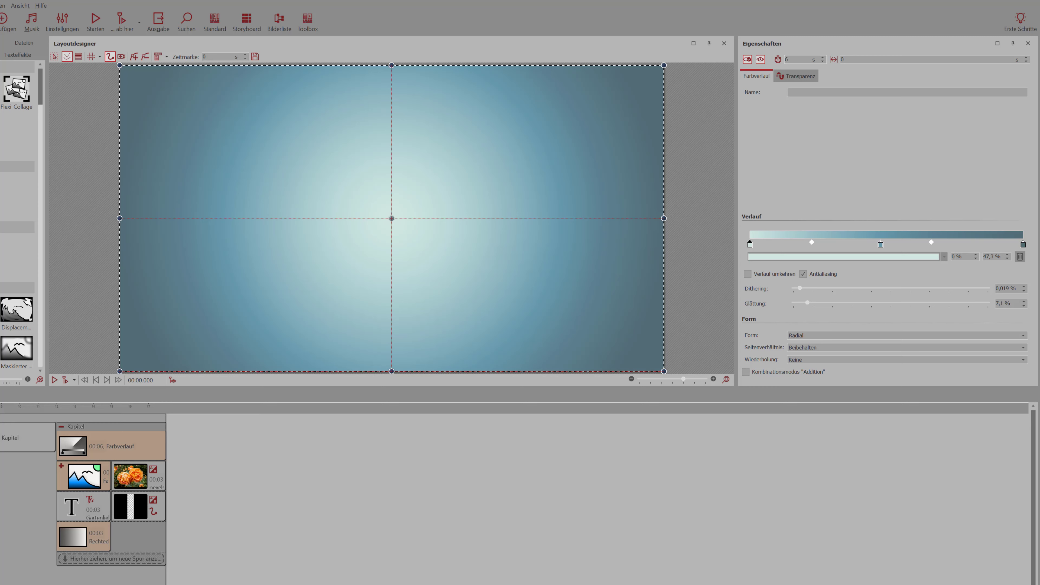
left_click(186, 446)
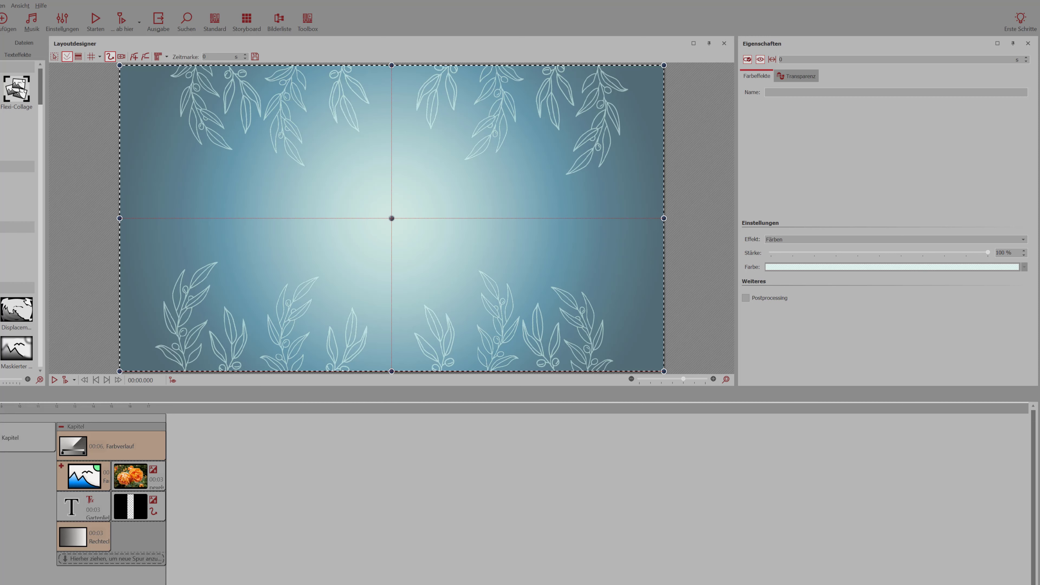
left_click(391, 197)
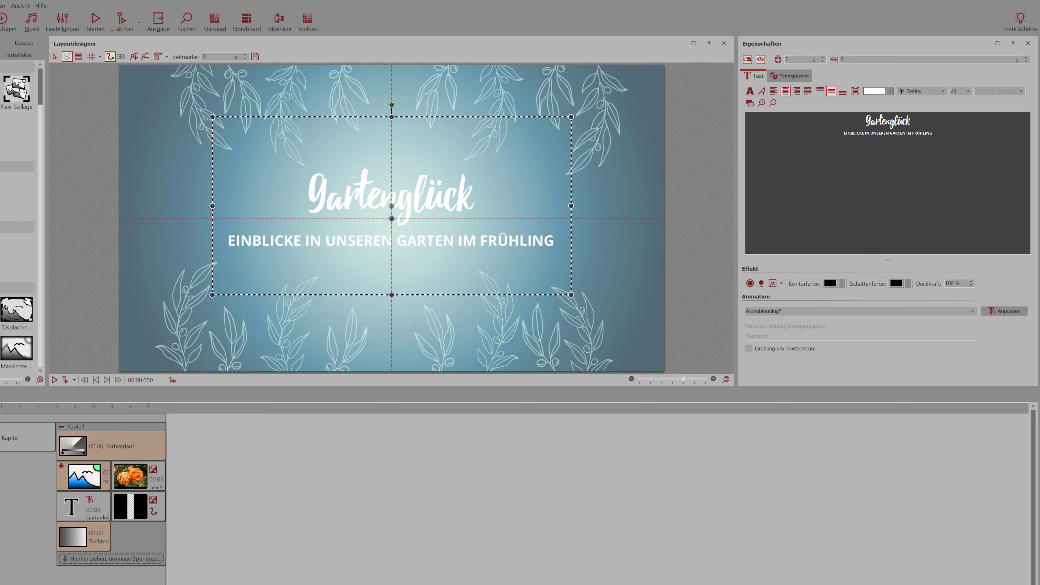
left_click(391, 227)
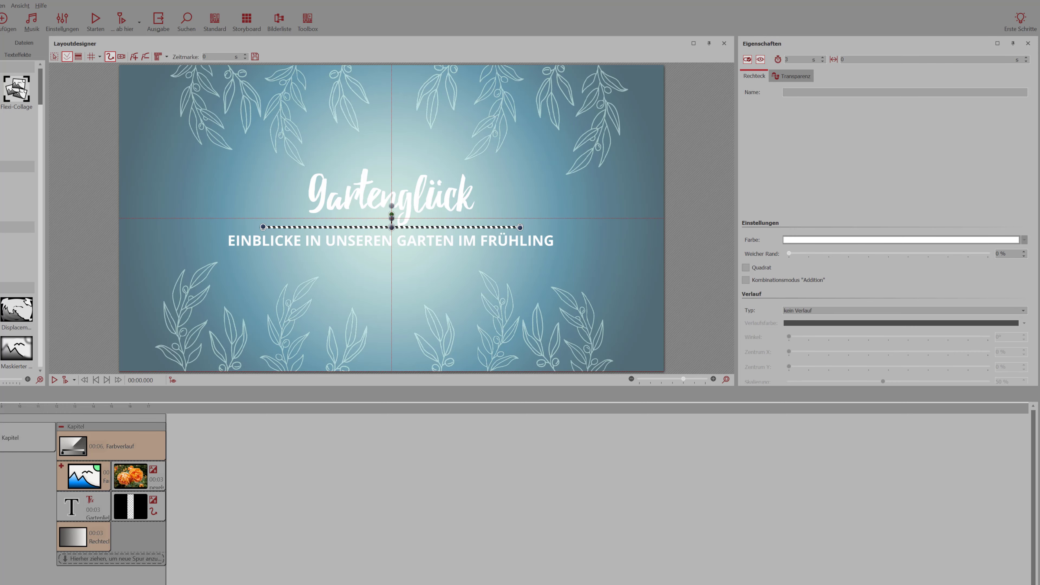
left_click(391, 218)
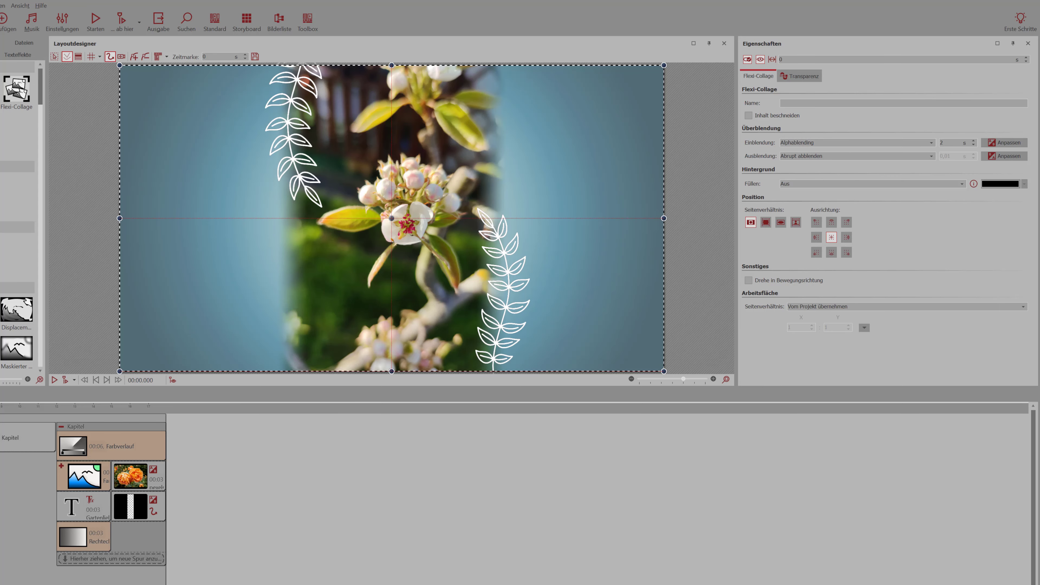
Examine the summer chapter's gradient and colour effect, and compare the title layouts of all three chapters.
left_click(6, 443)
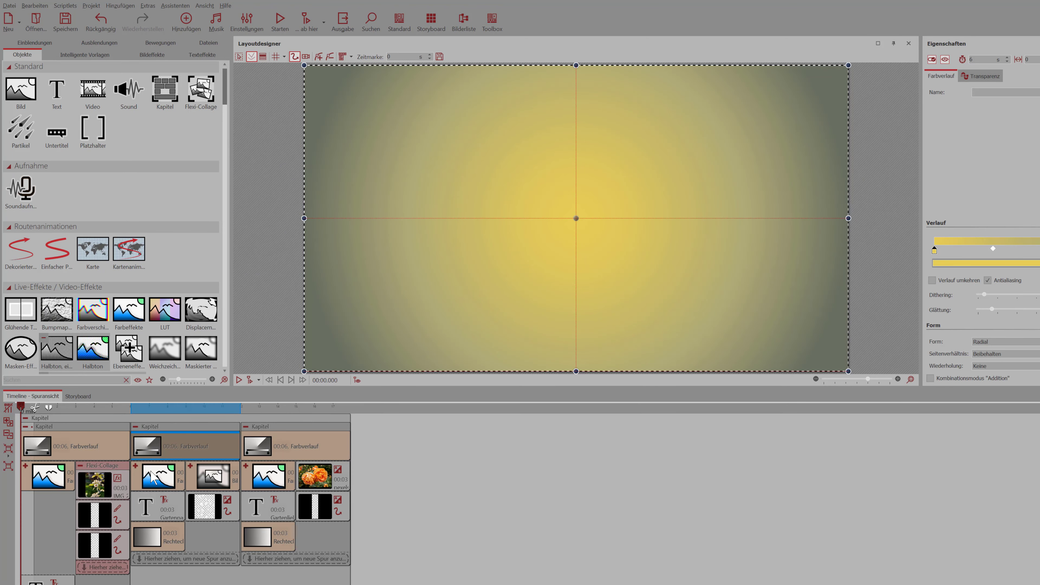
left_click(153, 477)
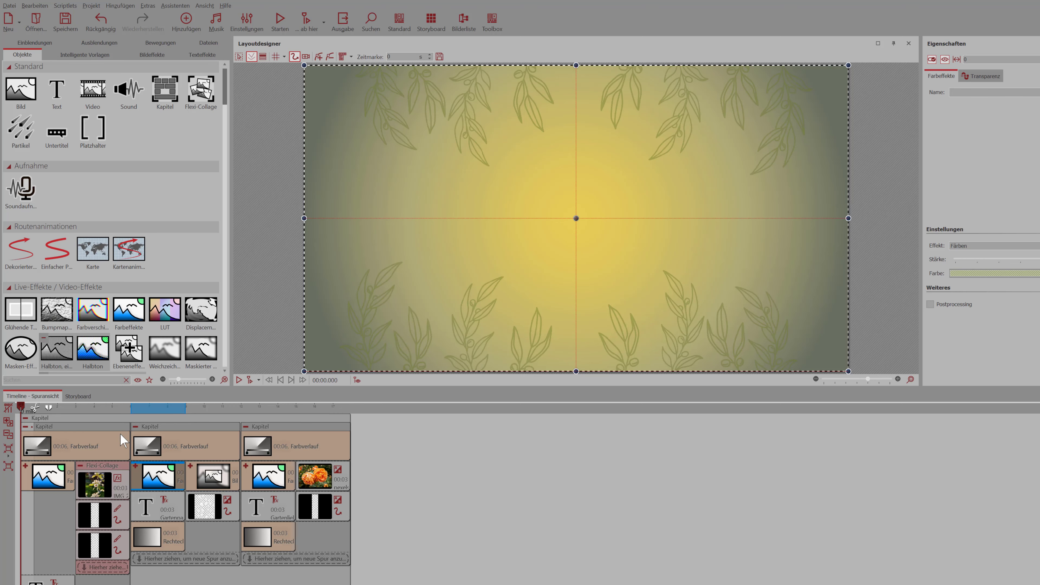
left_click(152, 425)
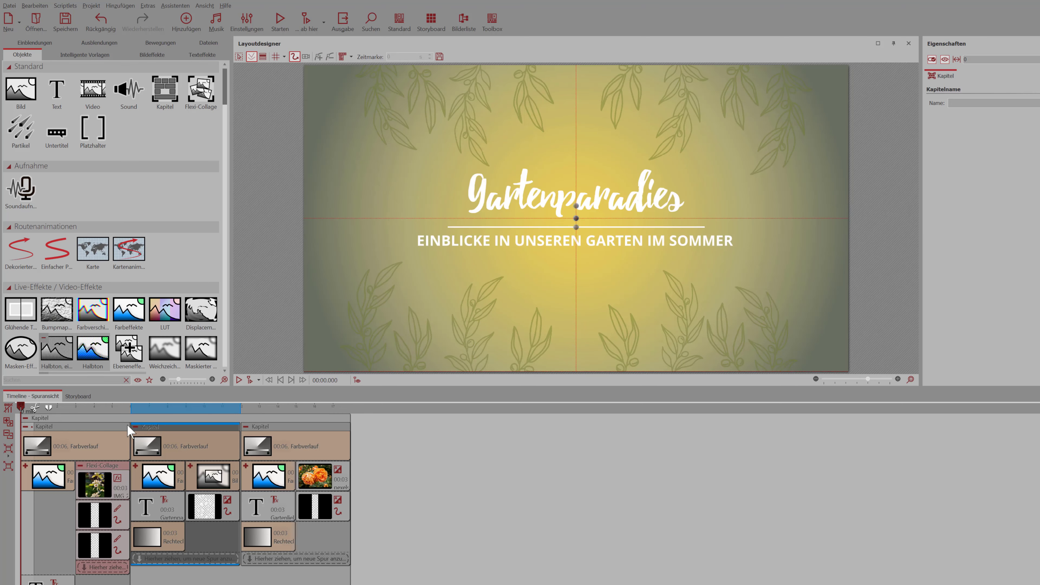
left_click(92, 429)
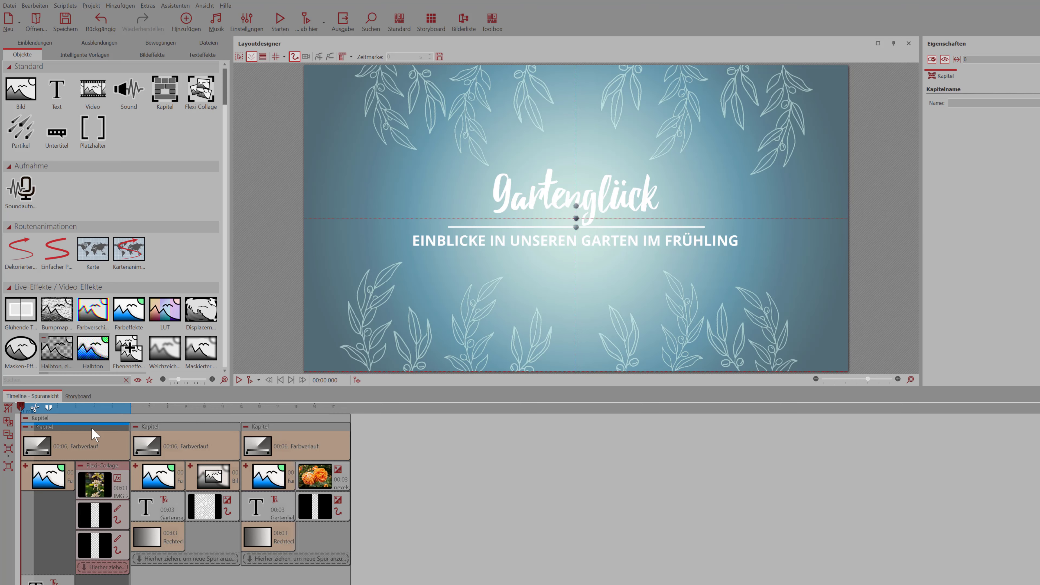
left_click(189, 426)
left_click(270, 425)
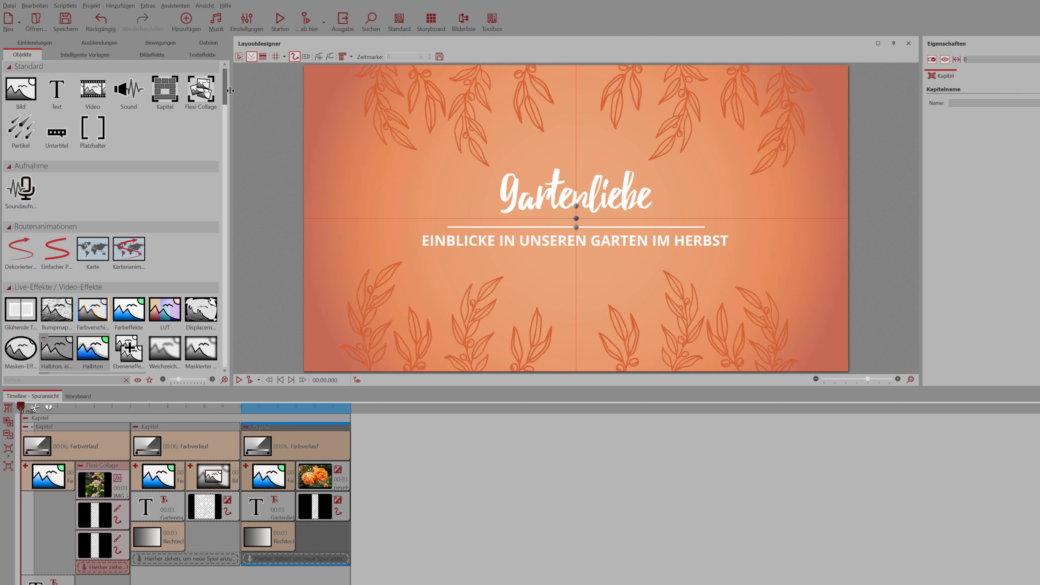
Browse the available objects, show only the favourites, and return to the full object list.
left_click_drag(224, 90, 226, 113)
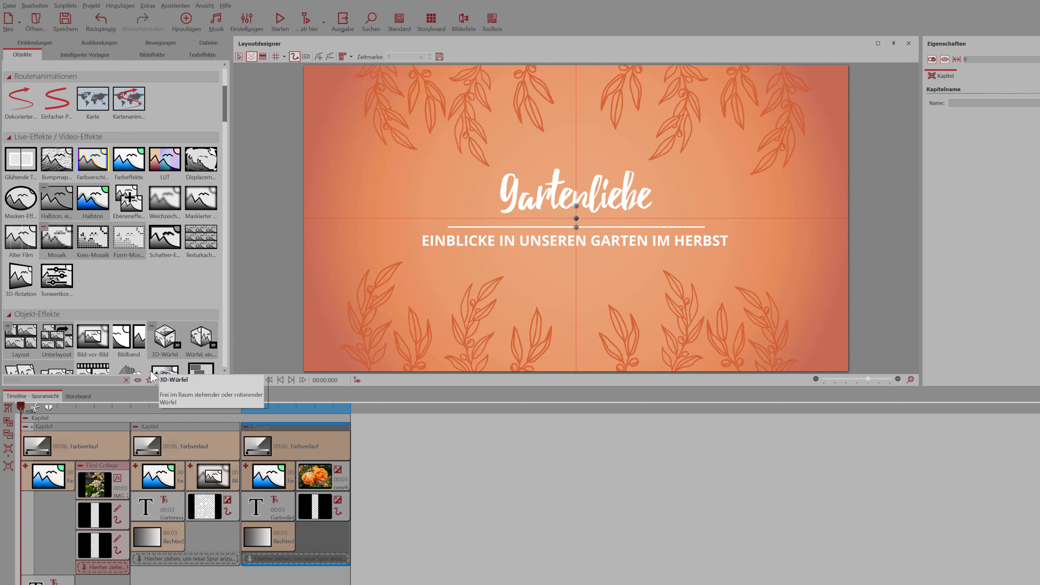
left_click(150, 380)
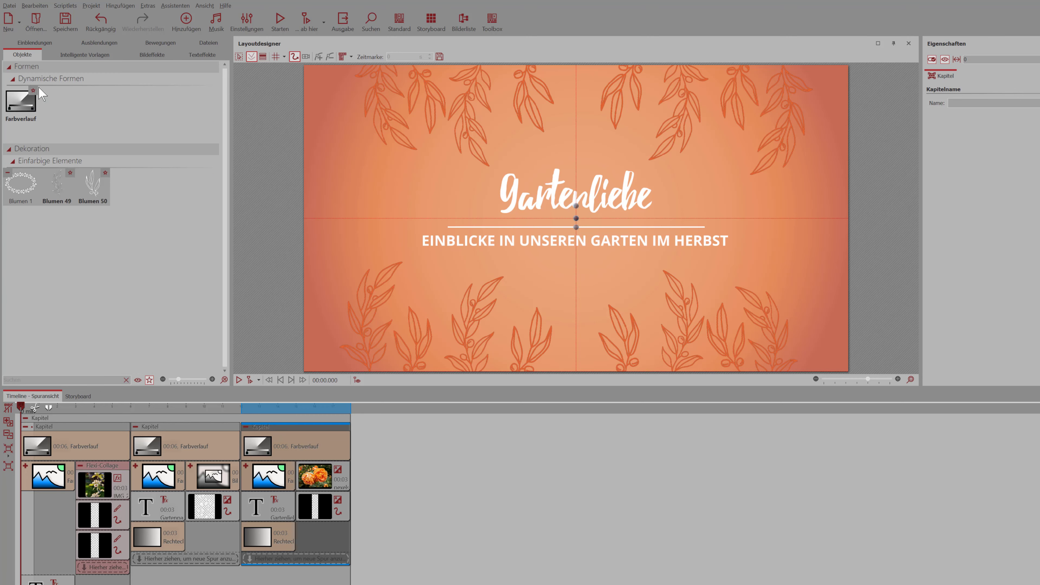
left_click(149, 380)
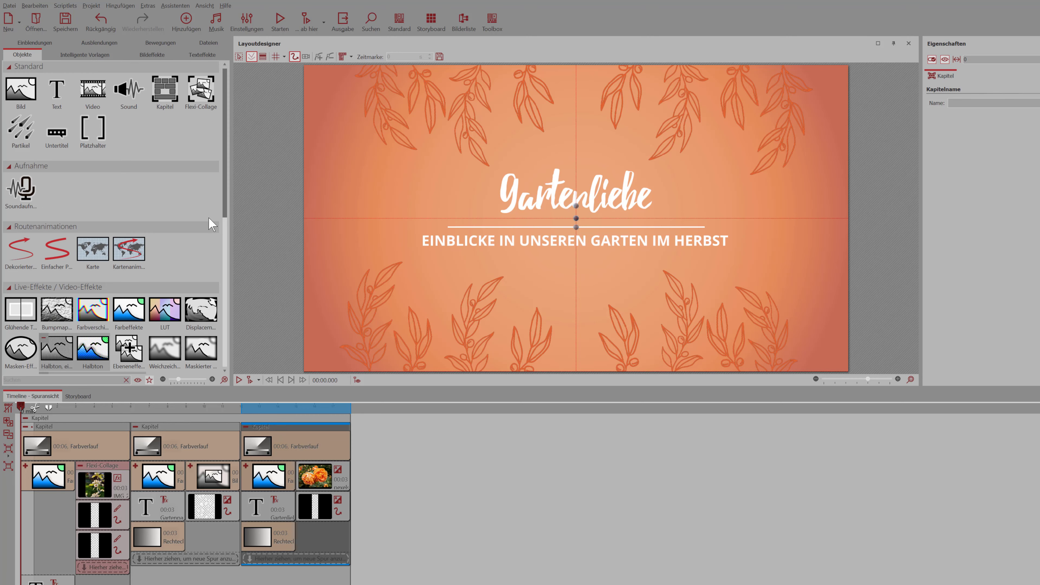
Search the objects for "farb" and add a Farbverlauf object behind the last chapter in the timeline.
scroll(229, 235, "down", 4)
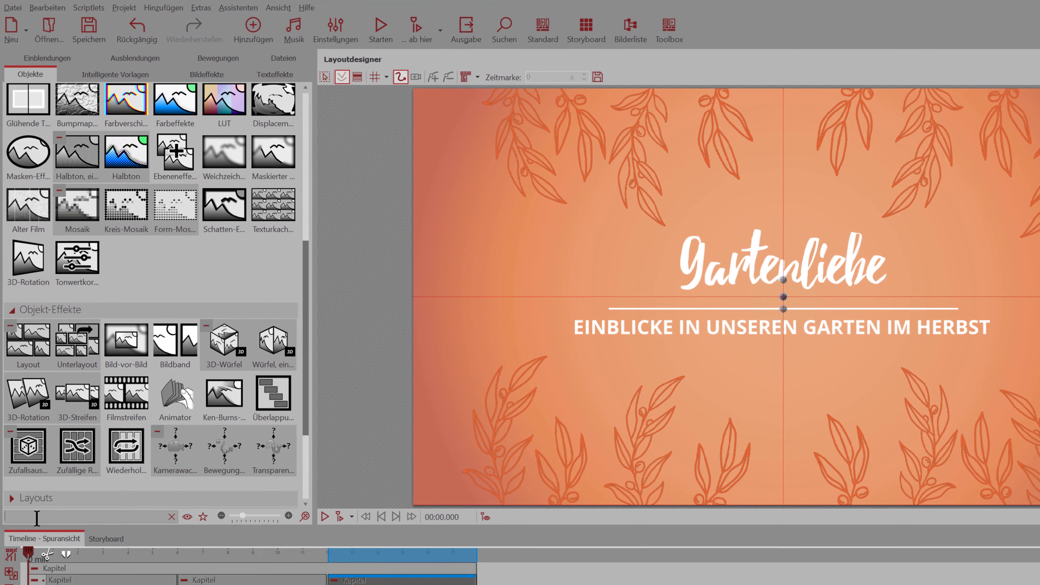
left_click(36, 523)
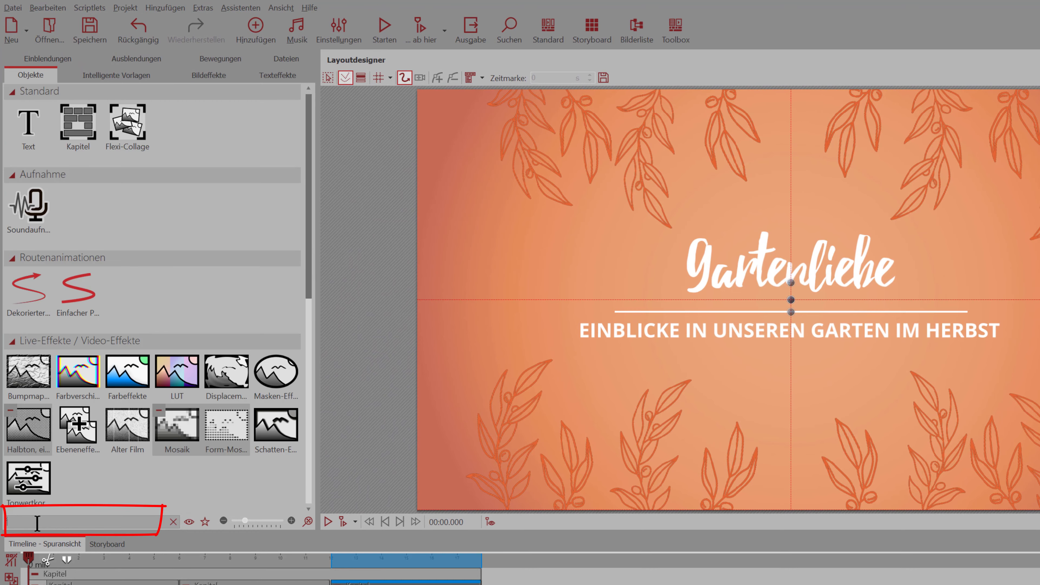
type("farb")
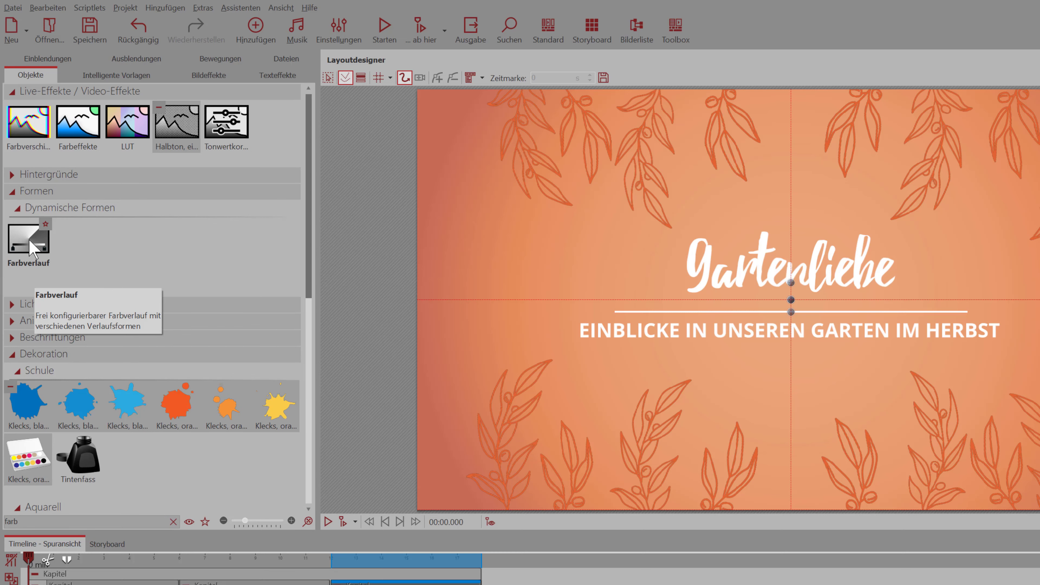
left_click_drag(25, 238, 592, 584)
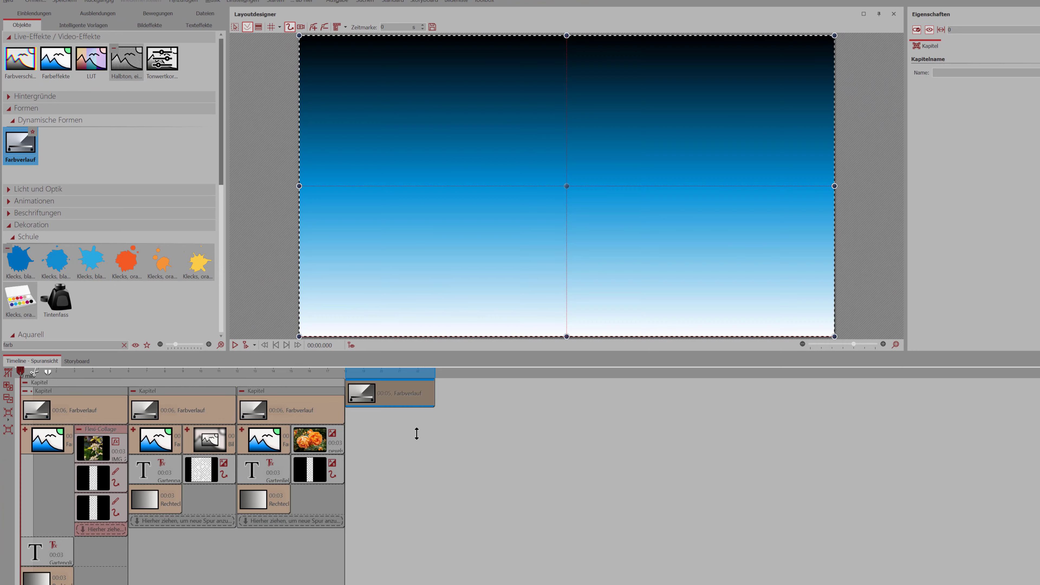
Check the autumn chapter's gradient for reference and set the new Farbverlauf object's form to Radial.
left_click(294, 411)
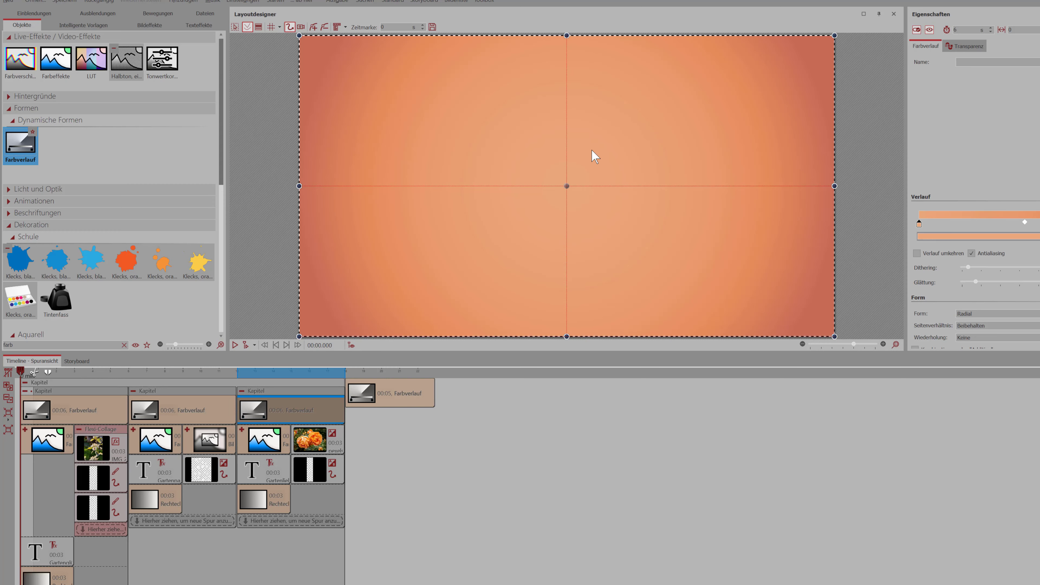
left_click(405, 394)
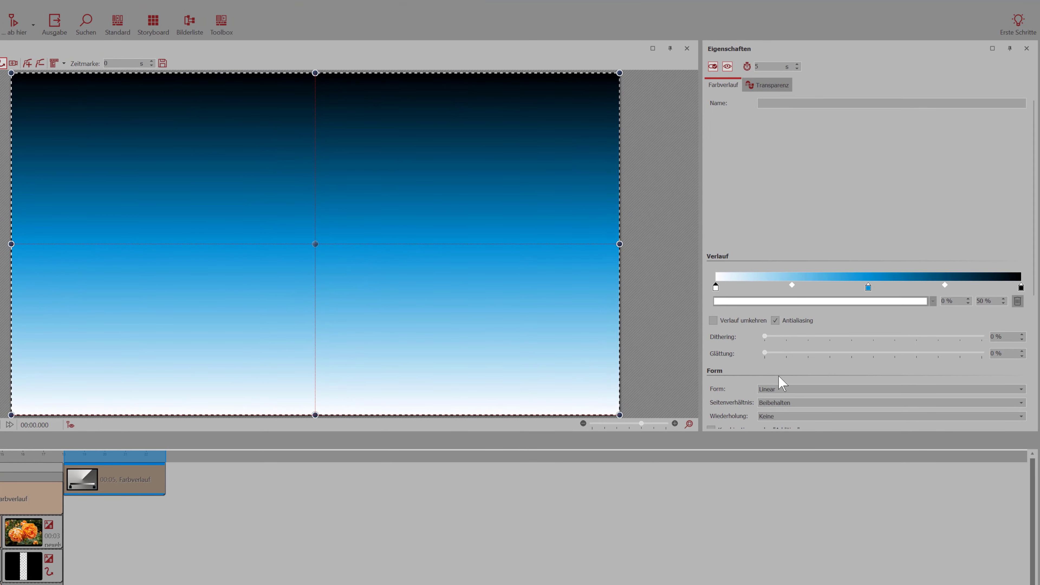
scroll(784, 381, "down", 1)
scroll(784, 381, "down", 3)
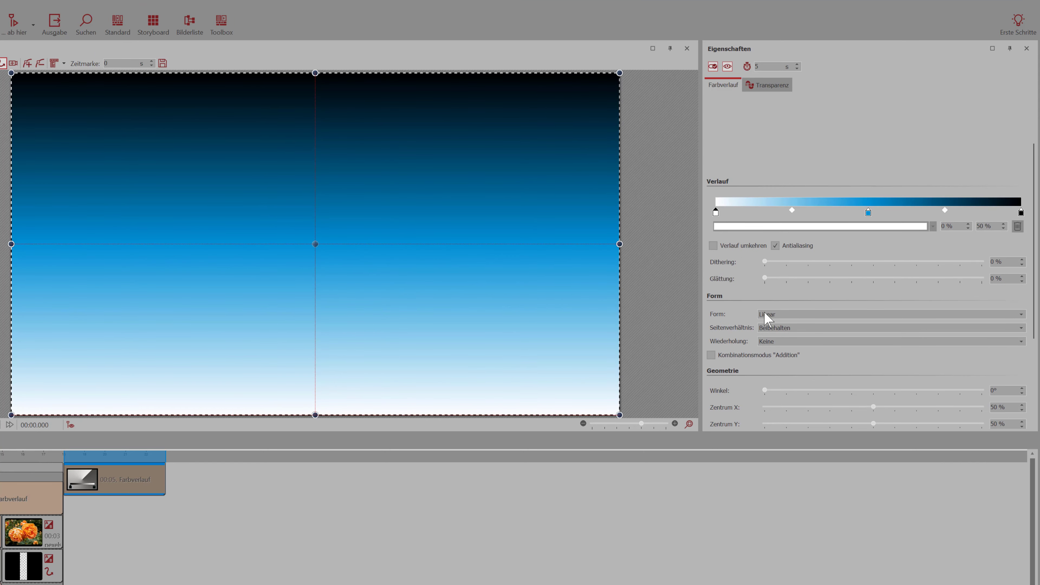
left_click(769, 316)
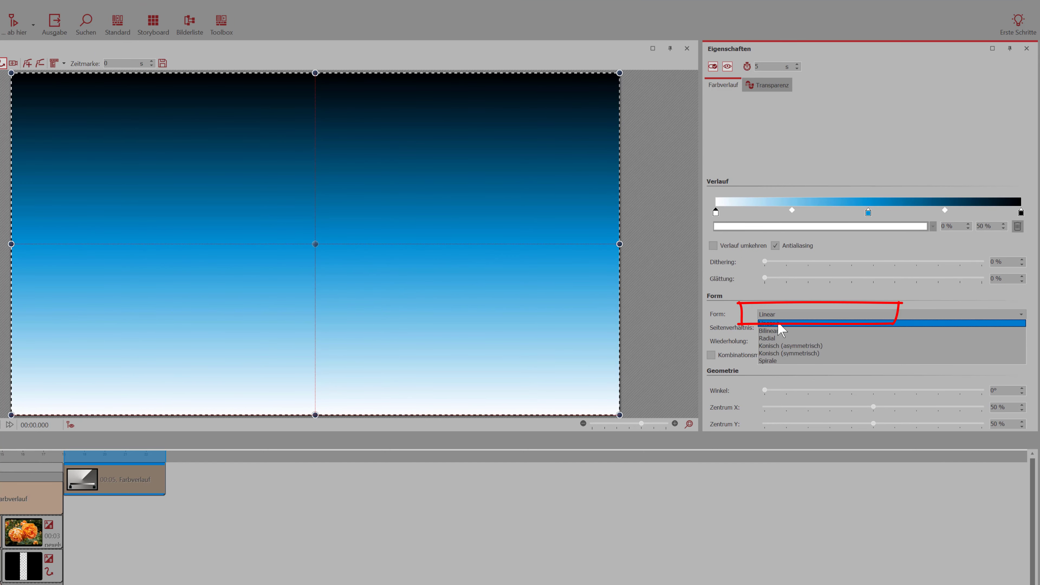
left_click(781, 342)
scroll(782, 158, "down", 2)
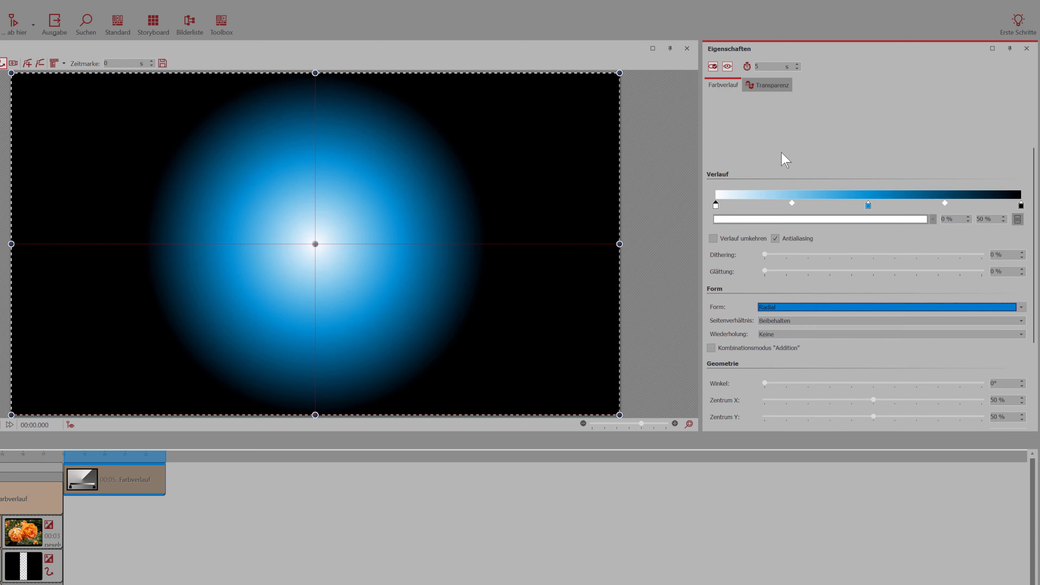
Add an extra colour point at 11.67 % on the new gradient and delete it again.
scroll(782, 157, "down", 2)
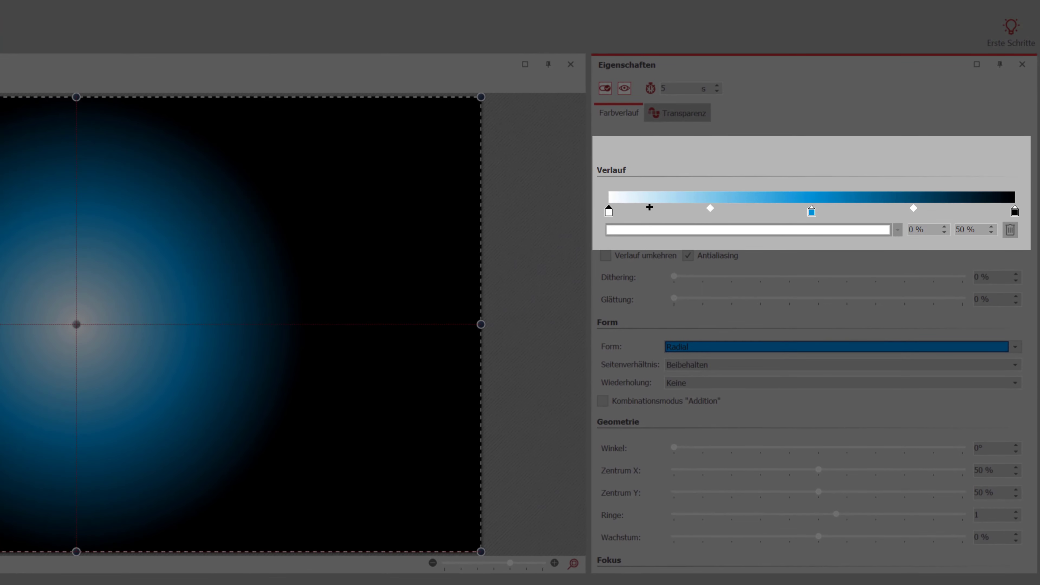
left_click(656, 209)
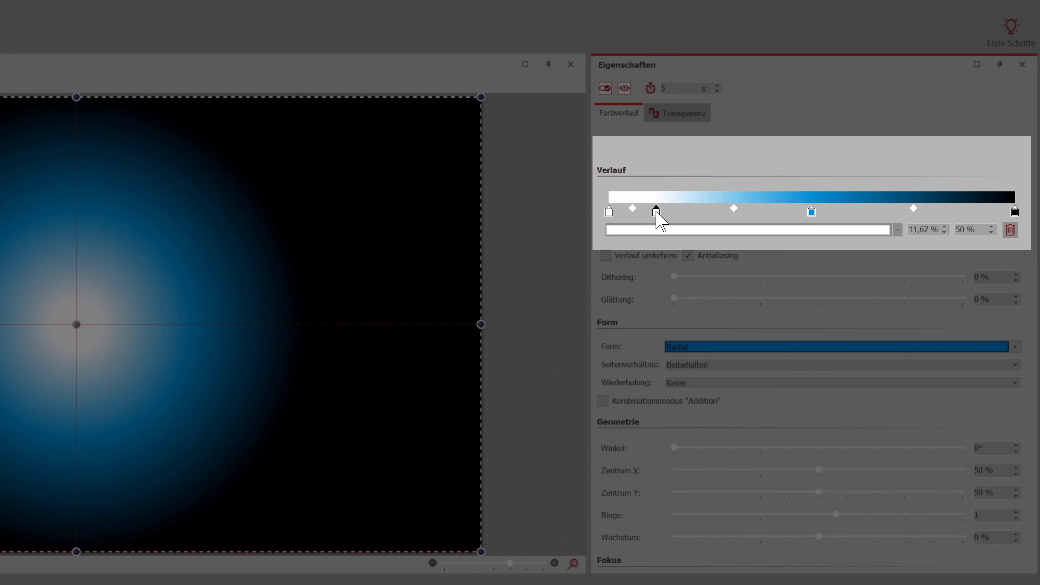
right_click(656, 213)
left_click(682, 222)
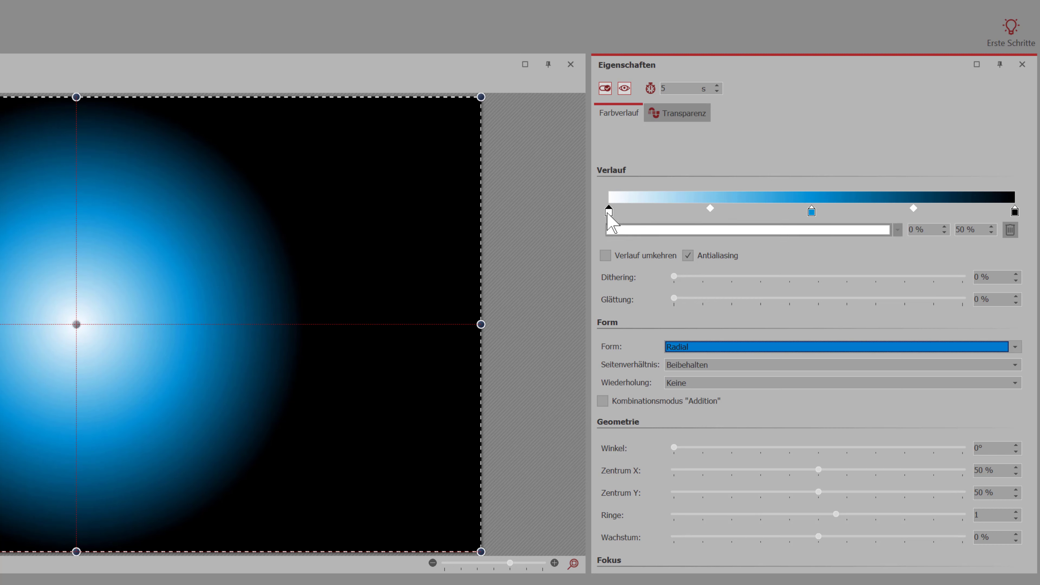
Change the first colour point of the new gradient to the light orange F7A67FFF.
left_click(826, 232)
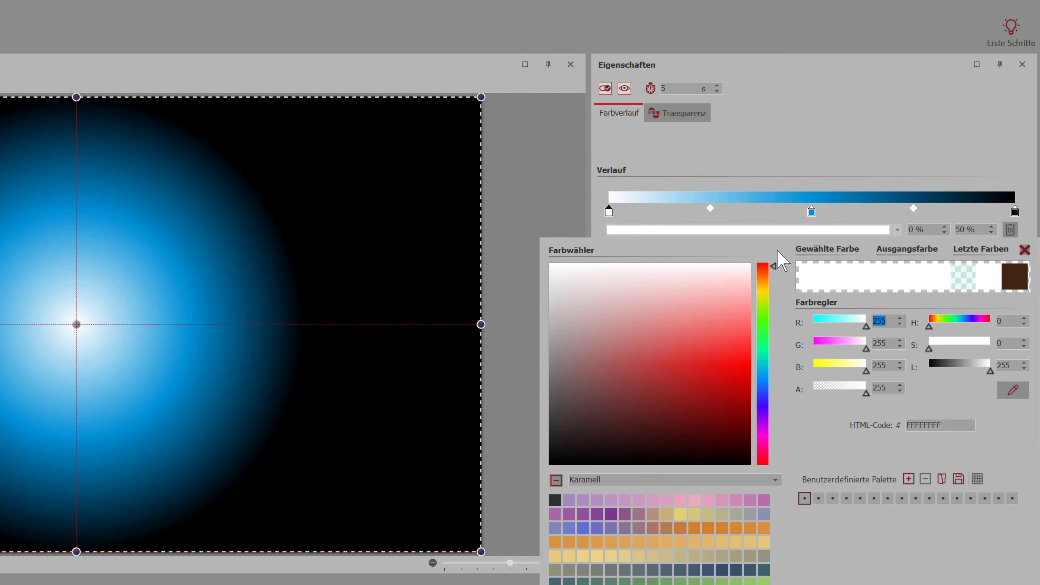
left_click_drag(763, 273, 763, 277)
left_click(726, 317)
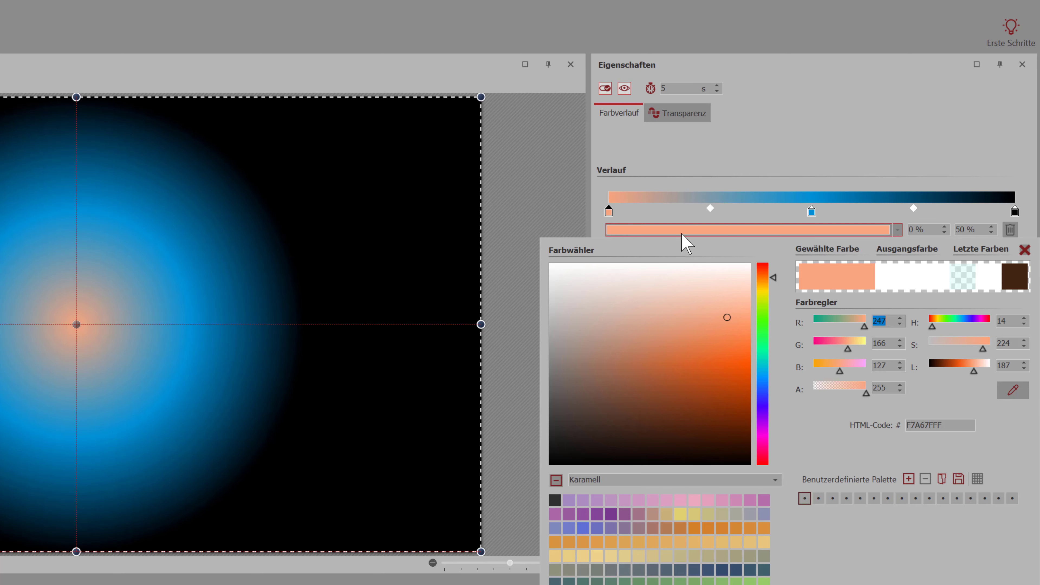
Change the gradient's middle colour point to the salmon red E27562FF and open the last colour point's colour for editing.
left_click(810, 213)
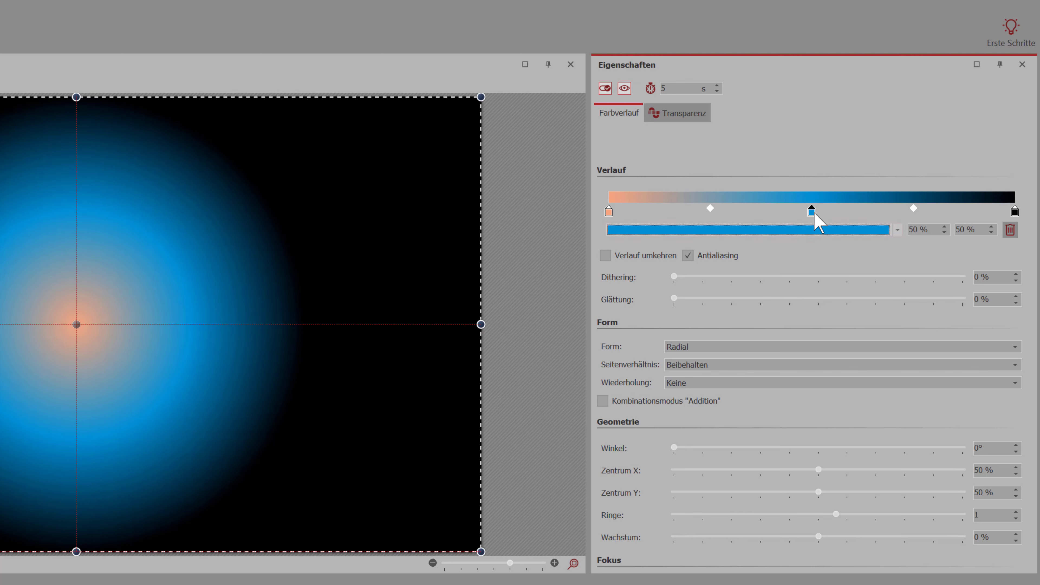
left_click(805, 231)
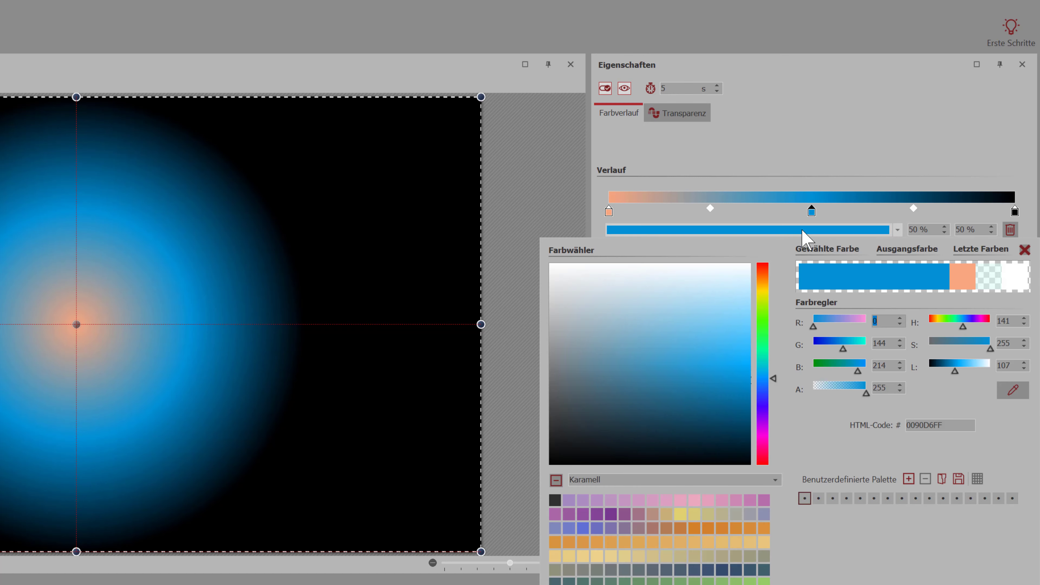
left_click(966, 270)
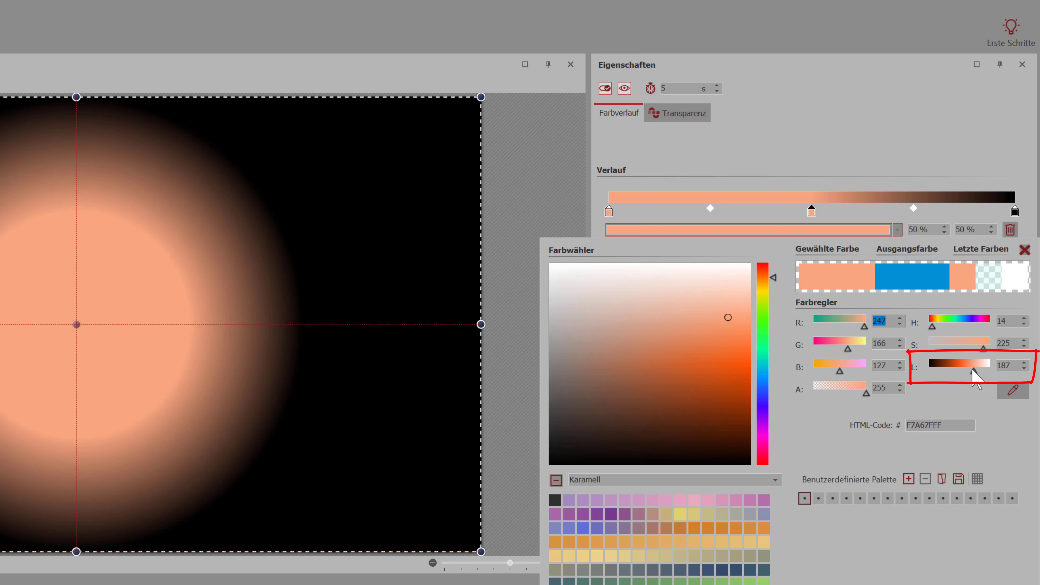
left_click_drag(973, 372, 964, 371)
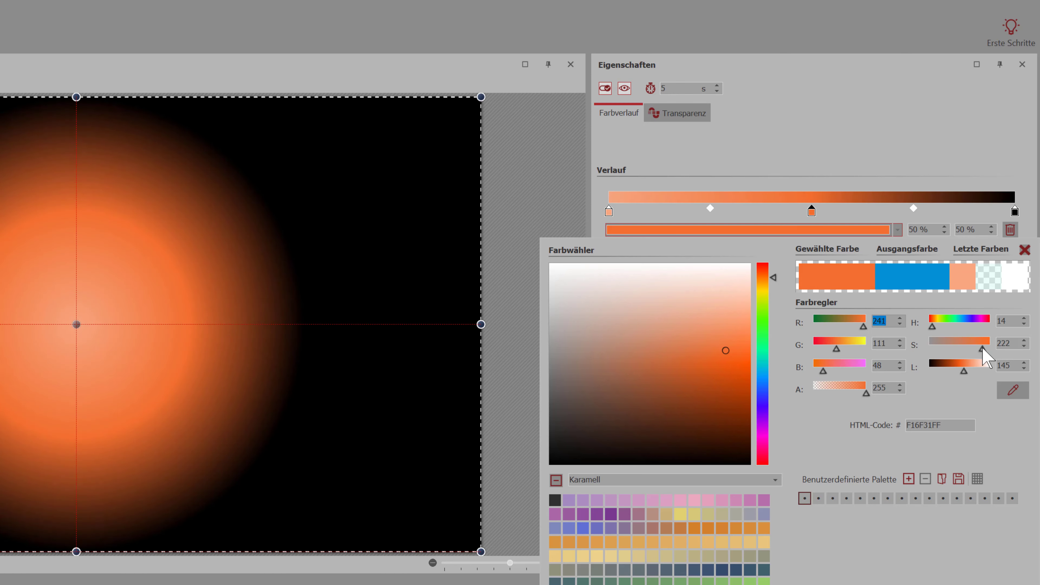
left_click_drag(982, 348, 974, 348)
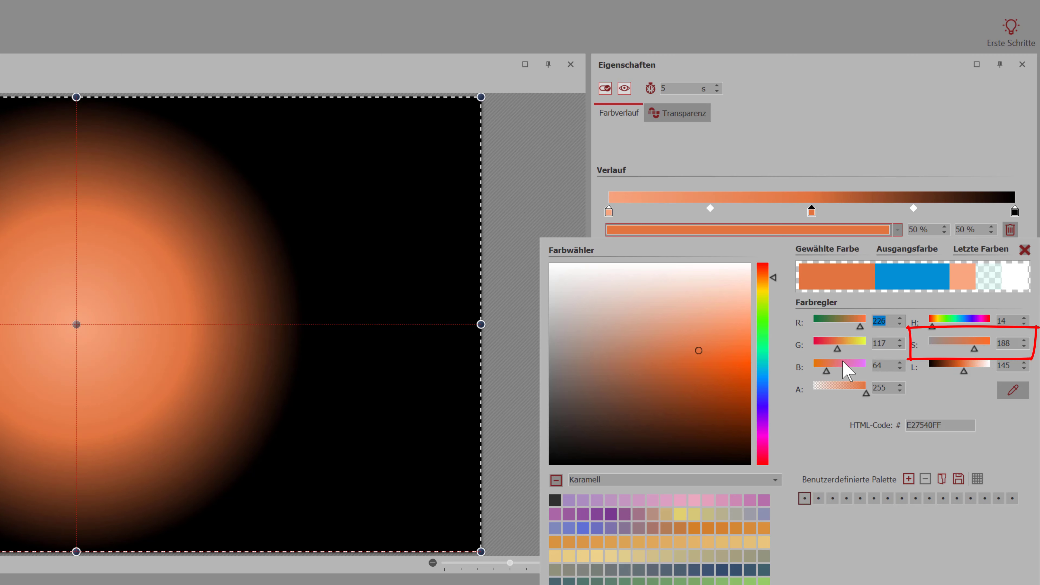
left_click_drag(825, 370, 833, 370)
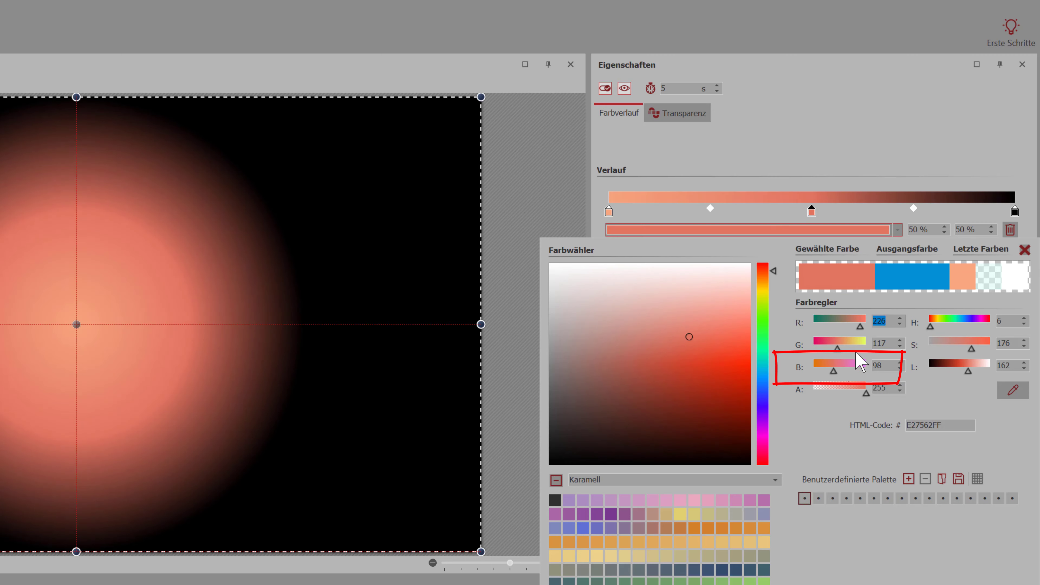
left_click(1014, 211)
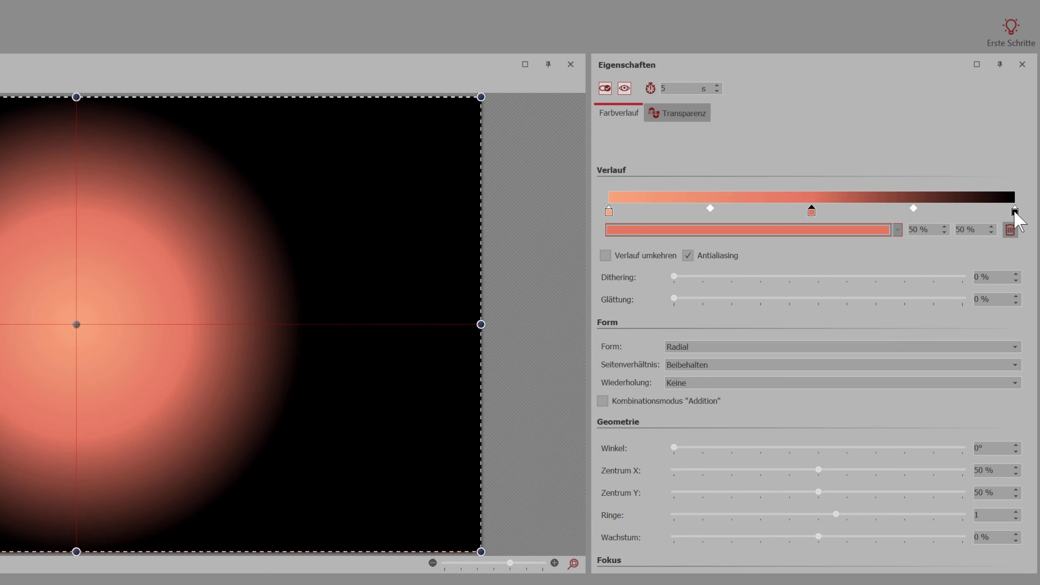
left_click(812, 231)
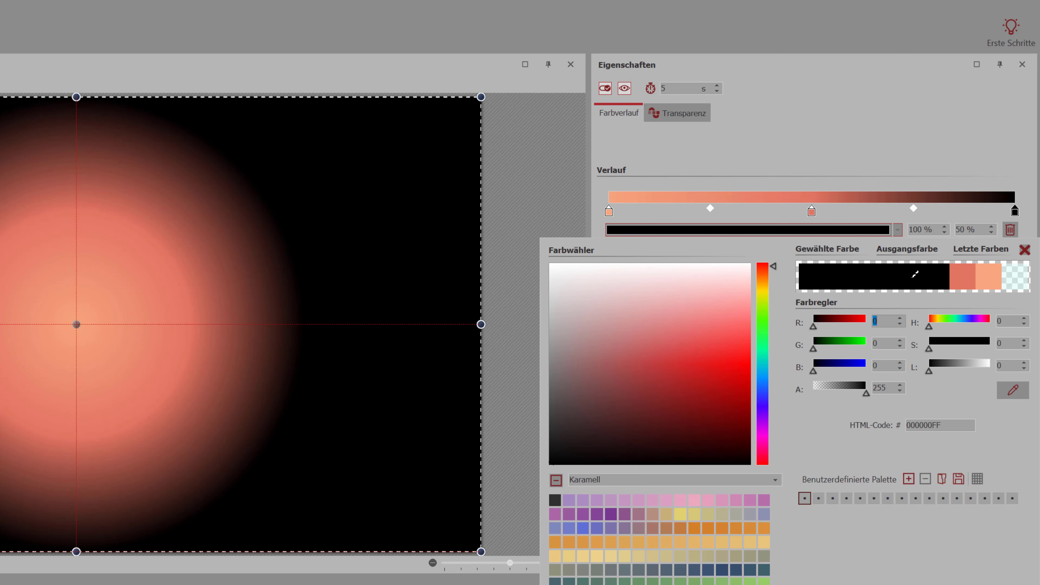
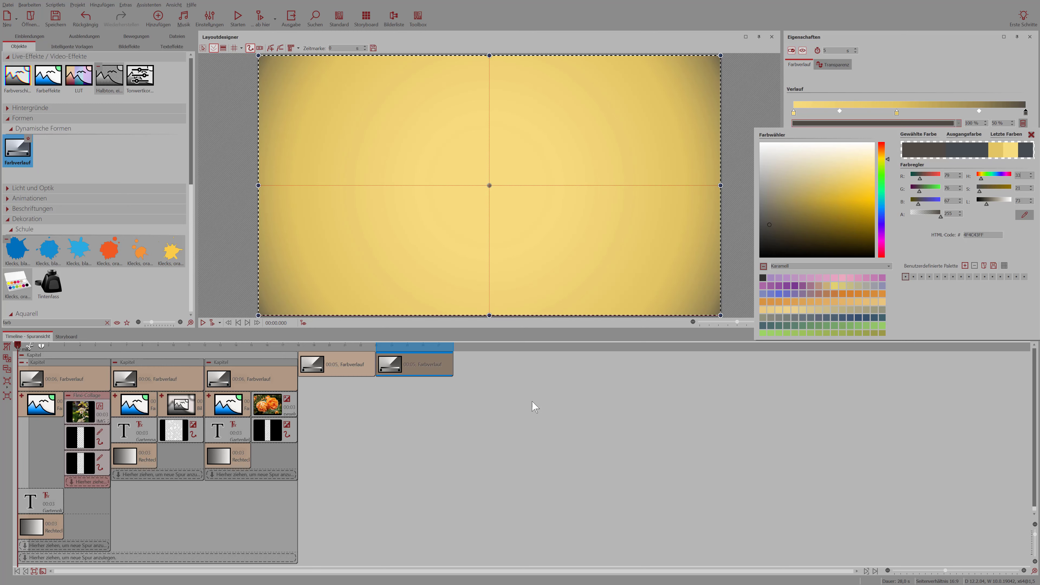
Delete the yellow gradient at the end of the timeline and put the remaining orange Farbverlauf into a new Kapitel object.
left_click(412, 363)
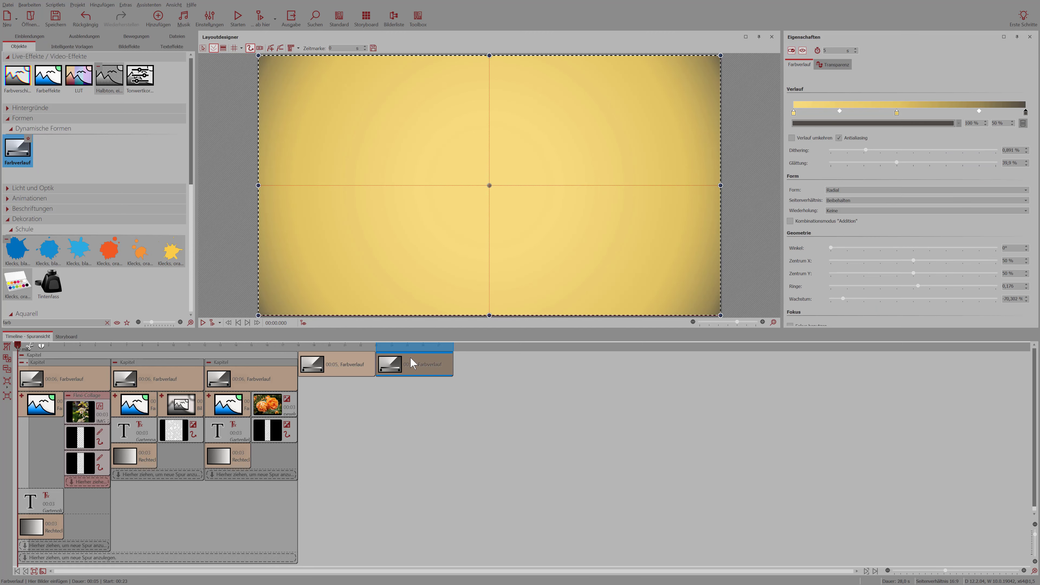
key("Delete")
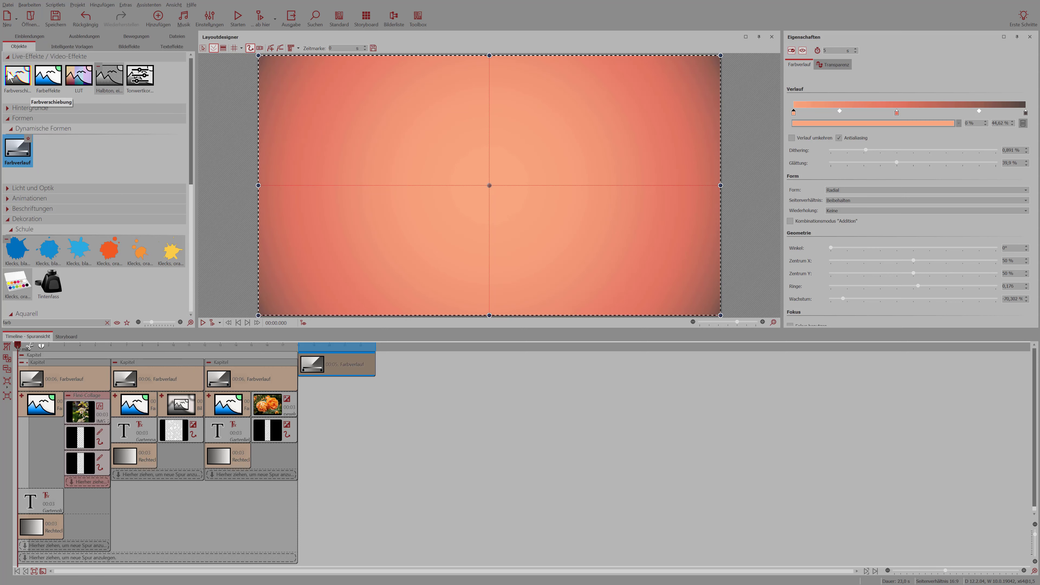
left_click(107, 322)
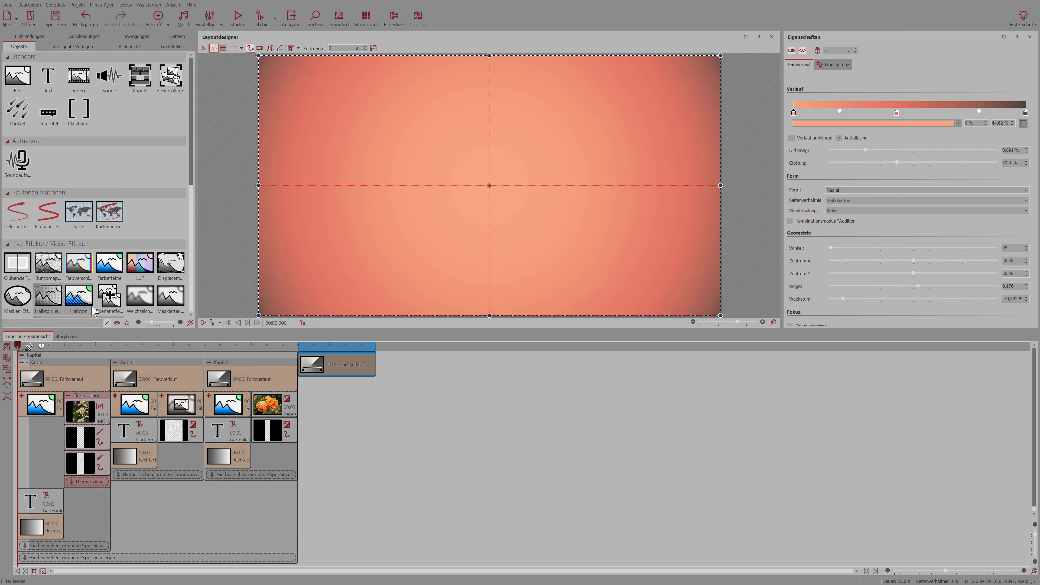
left_click_drag(140, 77, 413, 371)
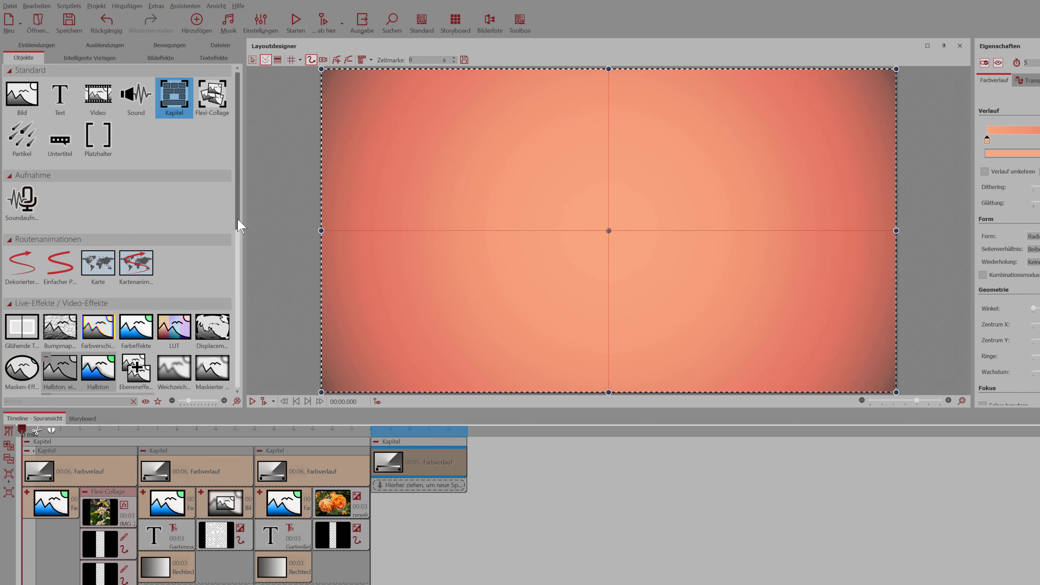
Try out Blumen 49 from the single-colour decoration elements, undo it, and add Blumen 52 to the new chapter as its own track.
scroll(240, 230, "down", 1)
scroll(239, 230, "down", 10)
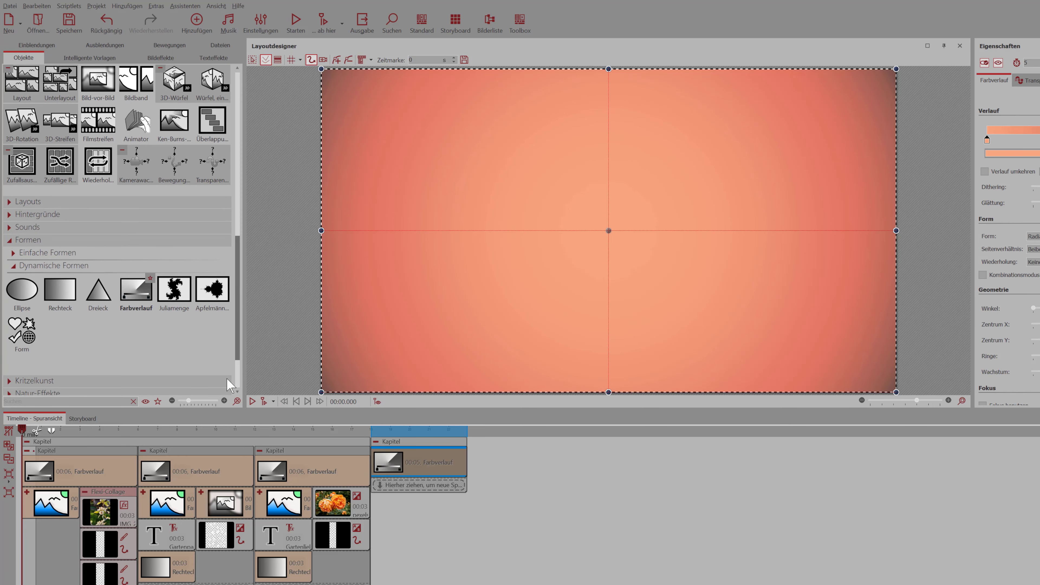
scroll(239, 291, "down", 15)
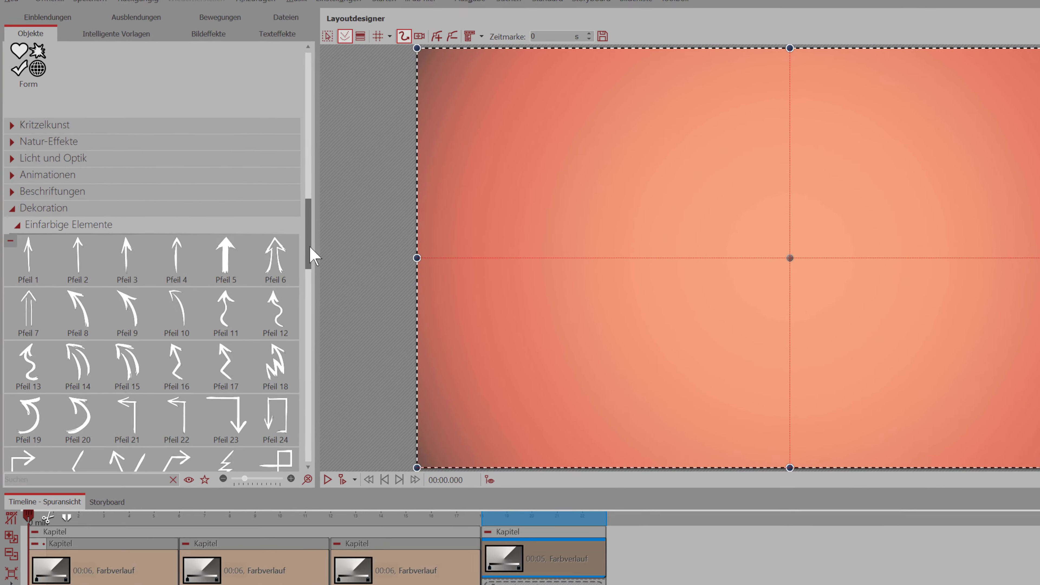
scroll(237, 228, "down", 10)
scroll(357, 398, "down", 10)
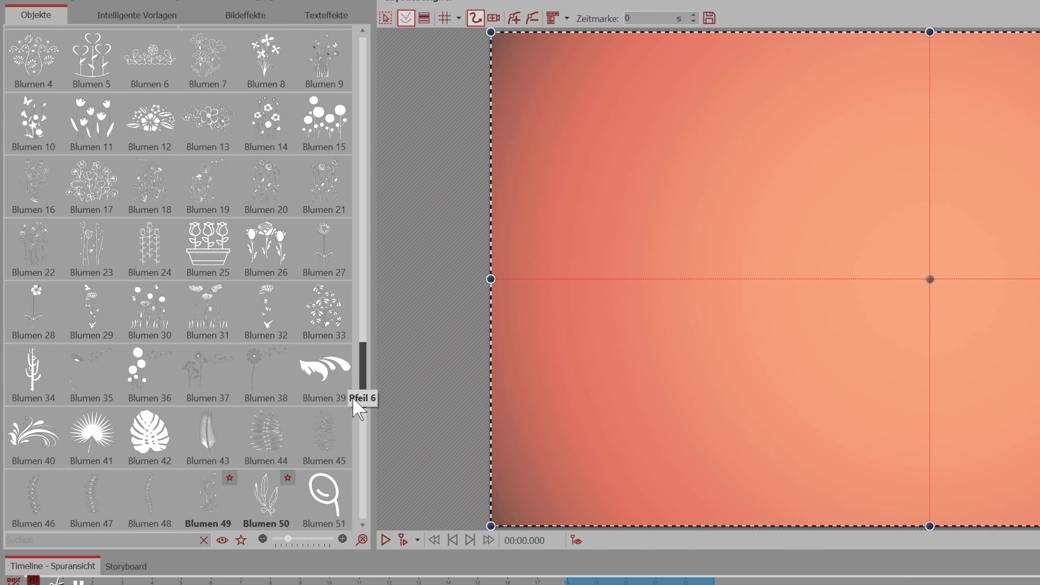
scroll(359, 398, "down", 5)
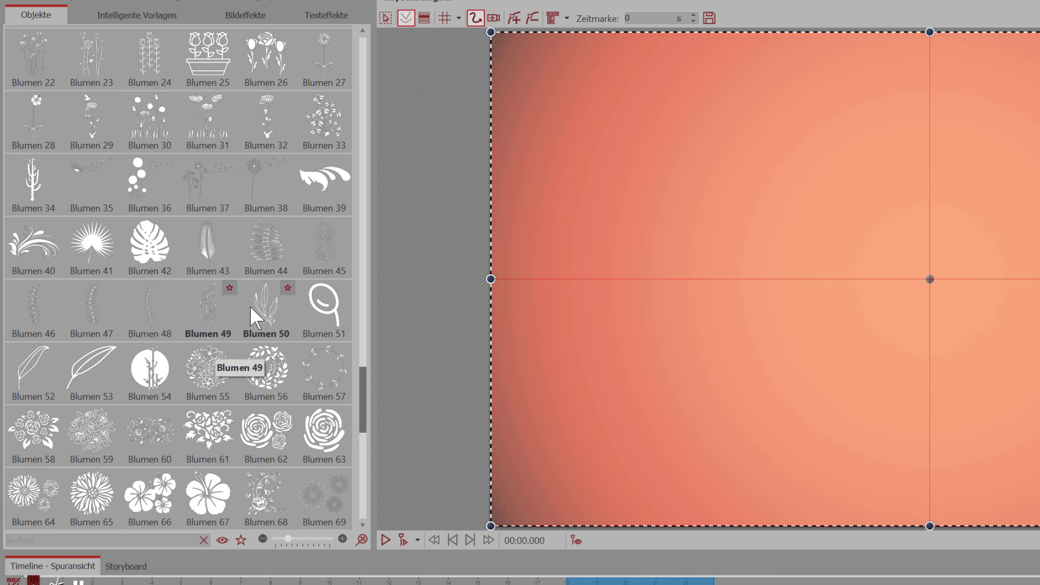
left_click(210, 316)
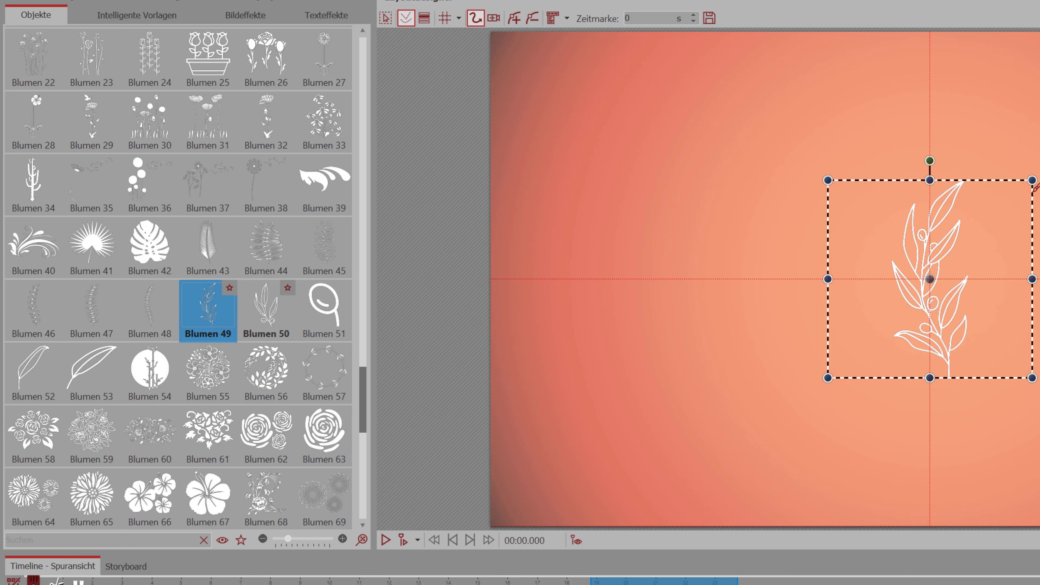
key("ctrl+z")
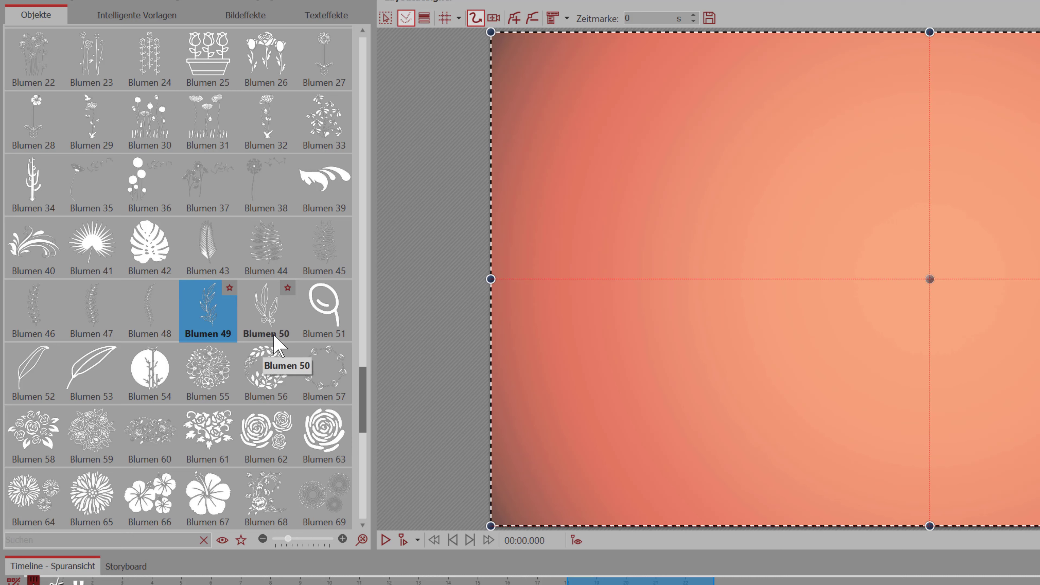
left_click(26, 373)
left_click_drag(34, 368, 443, 472)
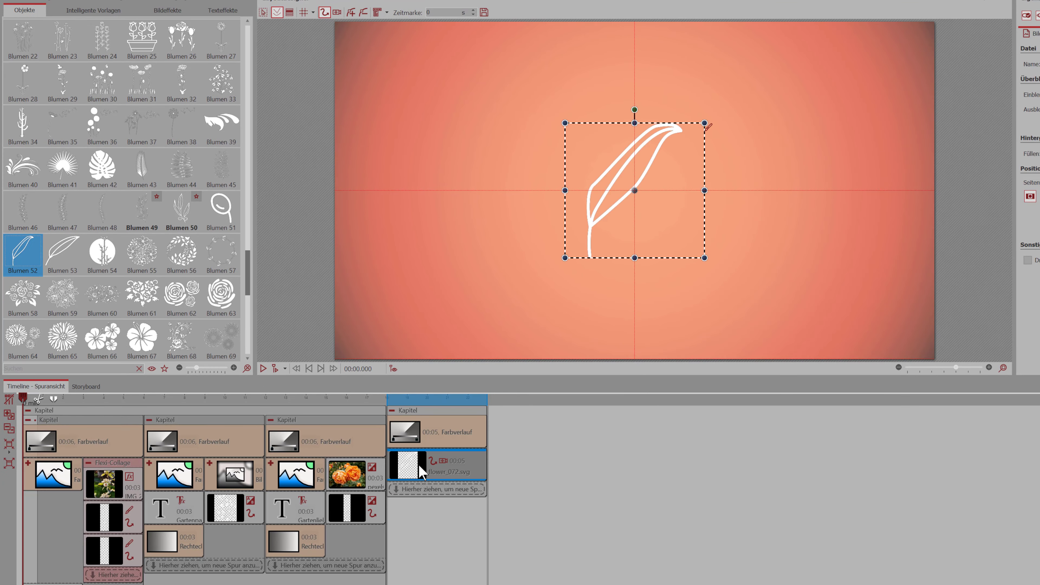
Rotate the Blumen 52 leaf to about 152° and place it hanging from the slide's upper edge on the right side.
left_click_drag(635, 115, 637, 252)
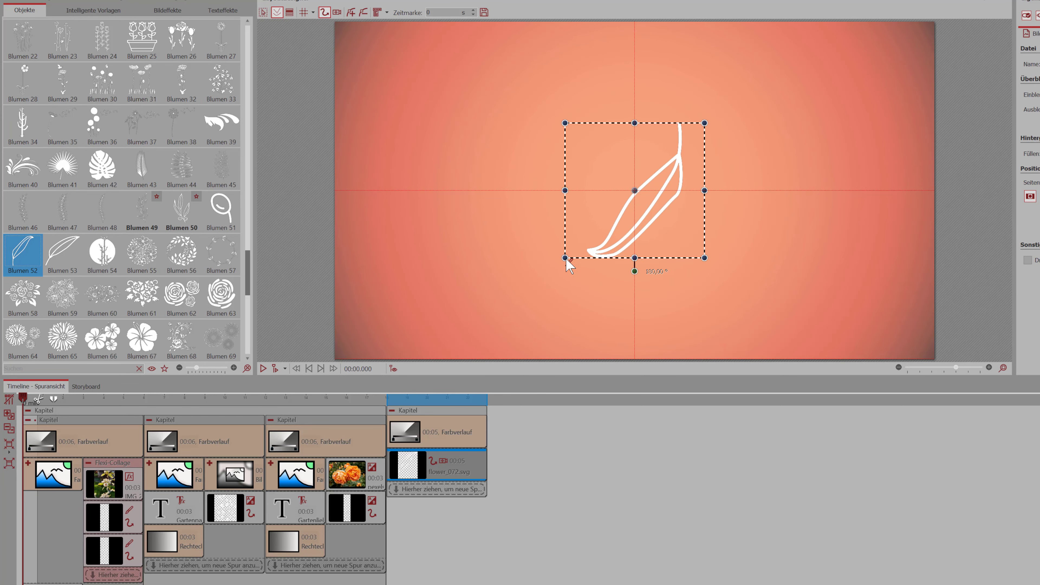
left_click_drag(564, 258, 816, 104)
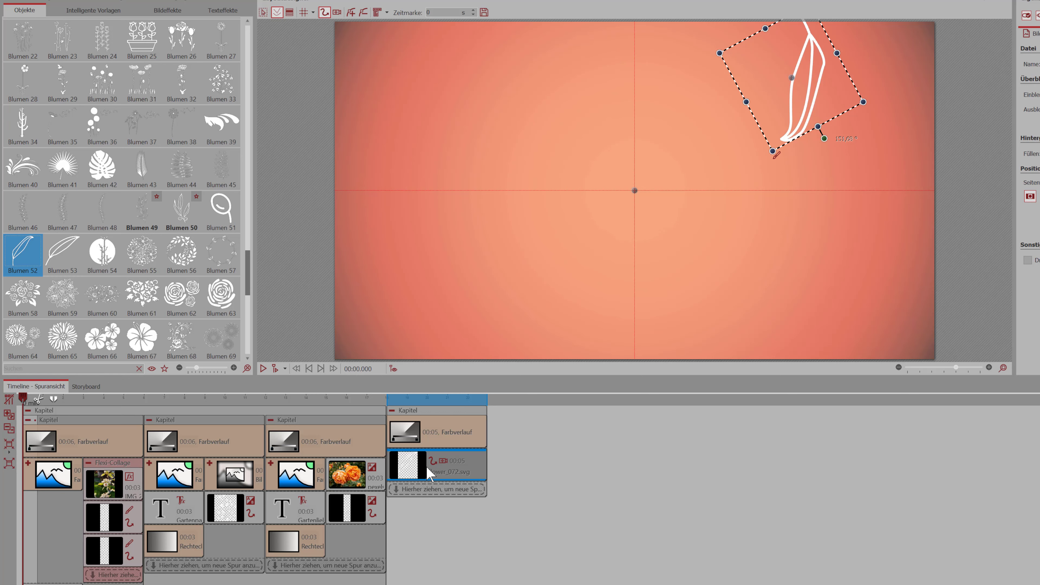
Duplicate the leaf into a new track, move the copy to the slide's upper left and flip its image horizontally.
left_click_drag(428, 474, 411, 498)
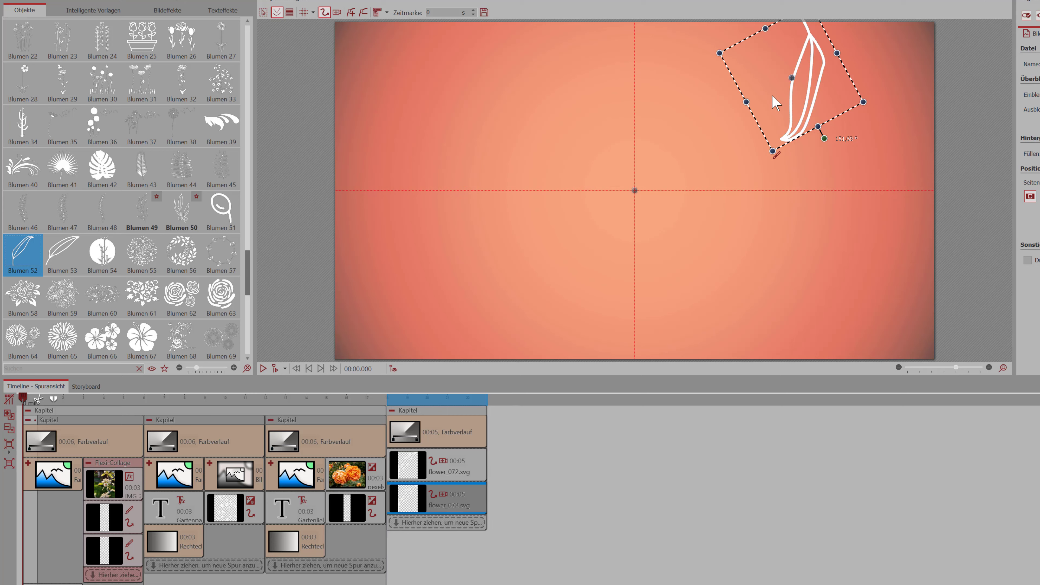
left_click_drag(788, 87, 475, 80)
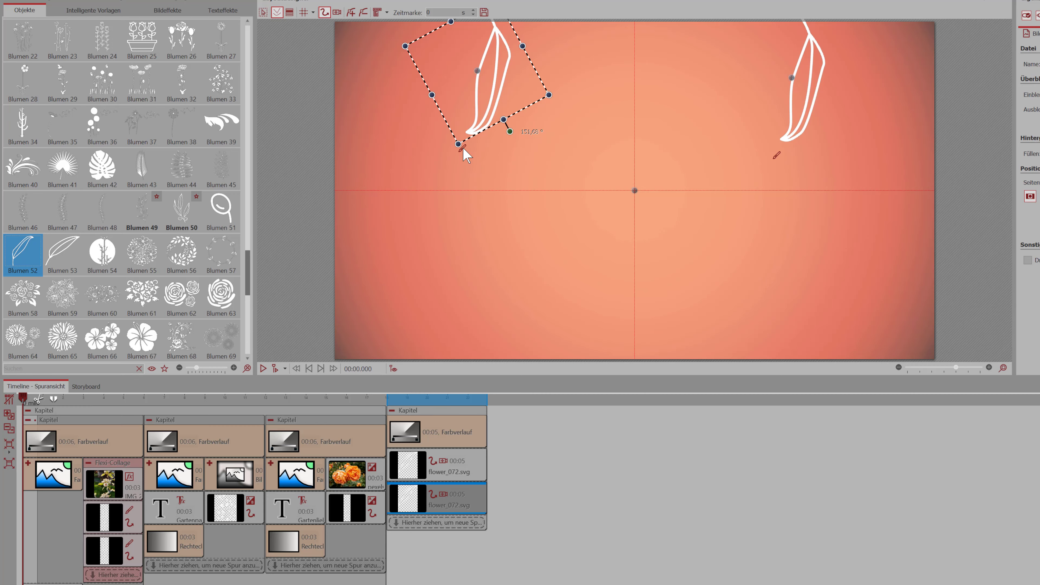
left_click(462, 148)
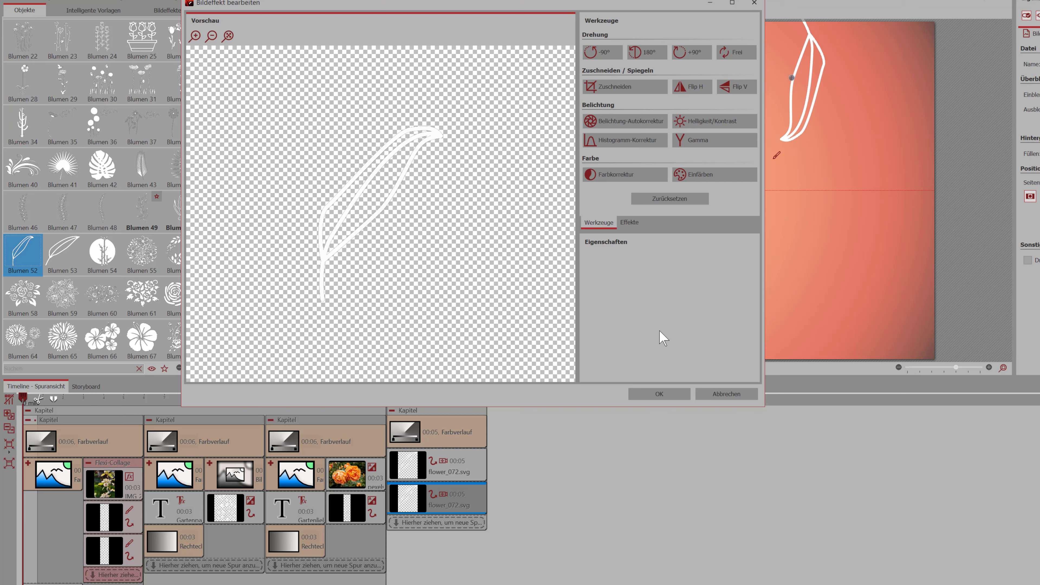
left_click(690, 89)
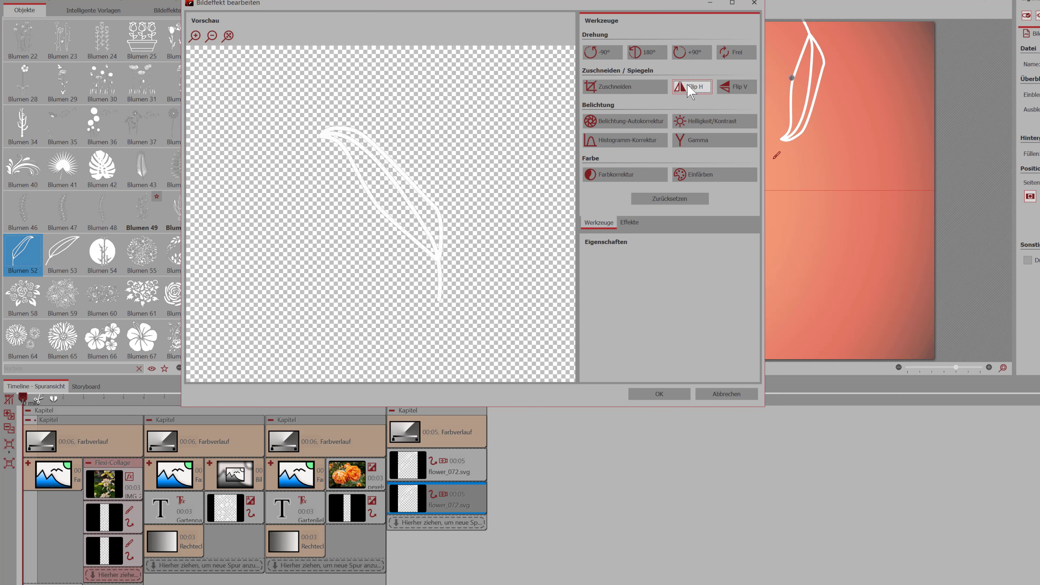
left_click(655, 396)
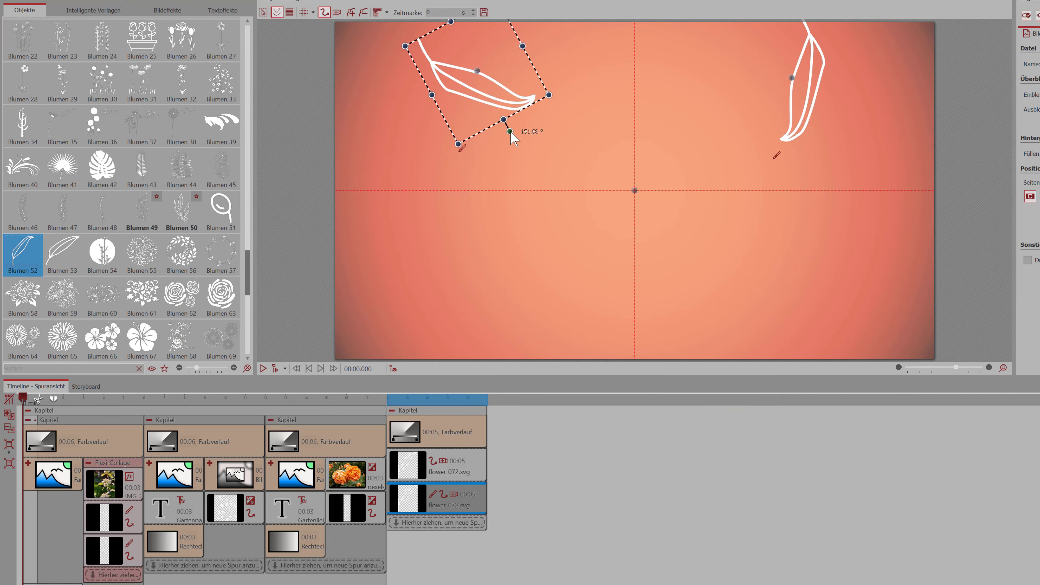
Rotate the mirrored leaf to about 188° and nudge both leaves into place along the slide's upper edge.
left_click_drag(511, 133, 465, 140)
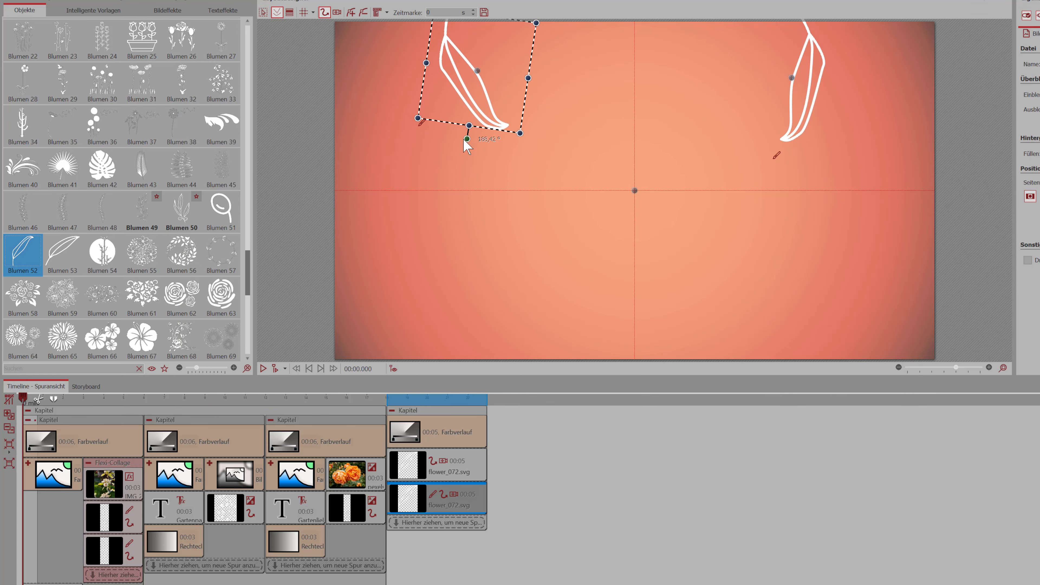
left_click_drag(489, 106, 457, 114)
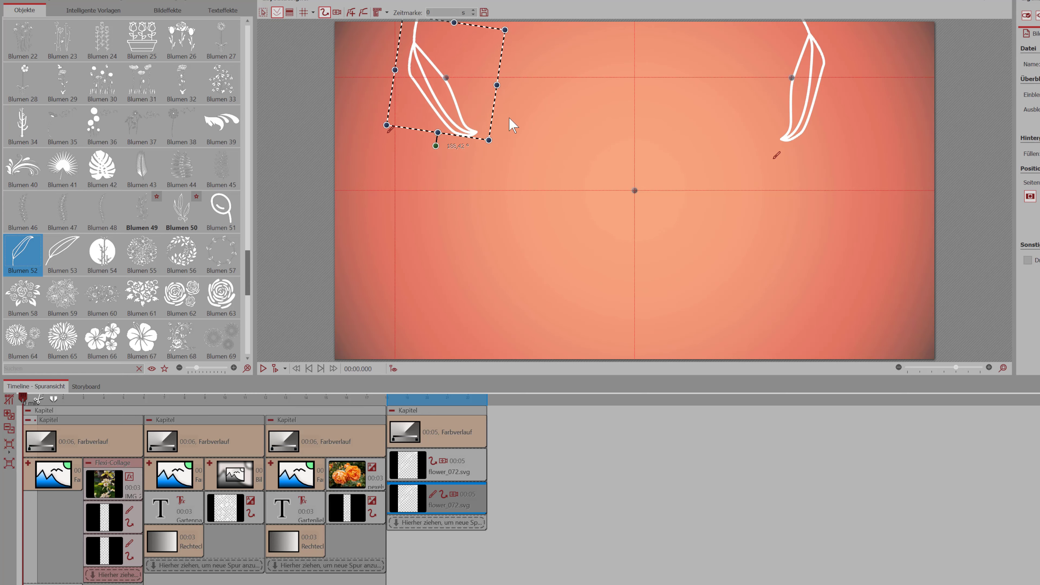
mouse_move(802, 113)
left_mouse_down()
mouse_move(823, 111)
mouse_move(790, 106)
mouse_move(803, 110)
left_mouse_up()
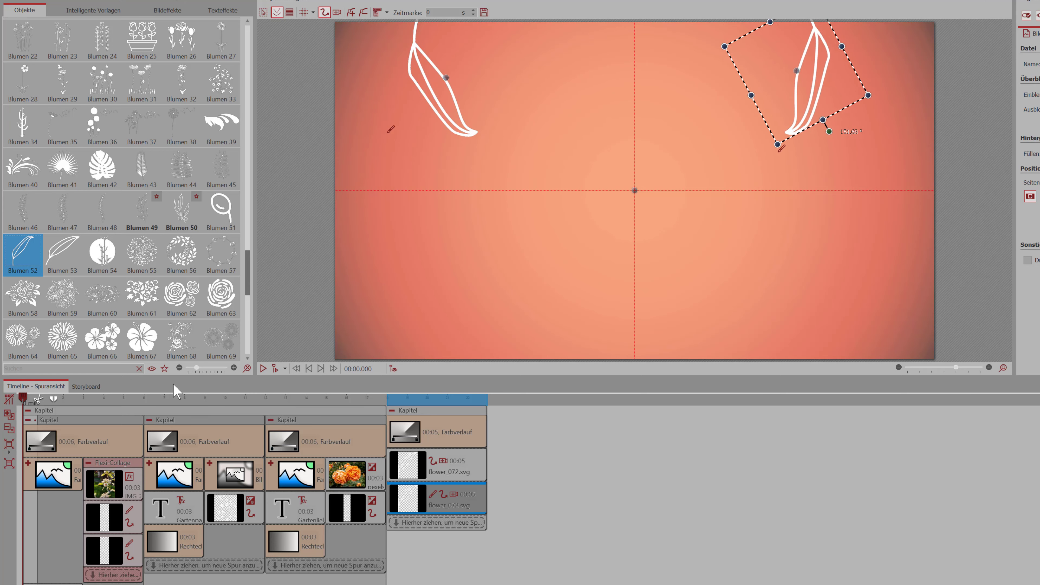
Add Blumen 53 as a new track, rotate it to 135°, and place it smaller at the upper edge beside the right leaf.
mouse_move(71, 255)
left_mouse_down()
mouse_move(385, 530)
mouse_move(405, 529)
left_mouse_up()
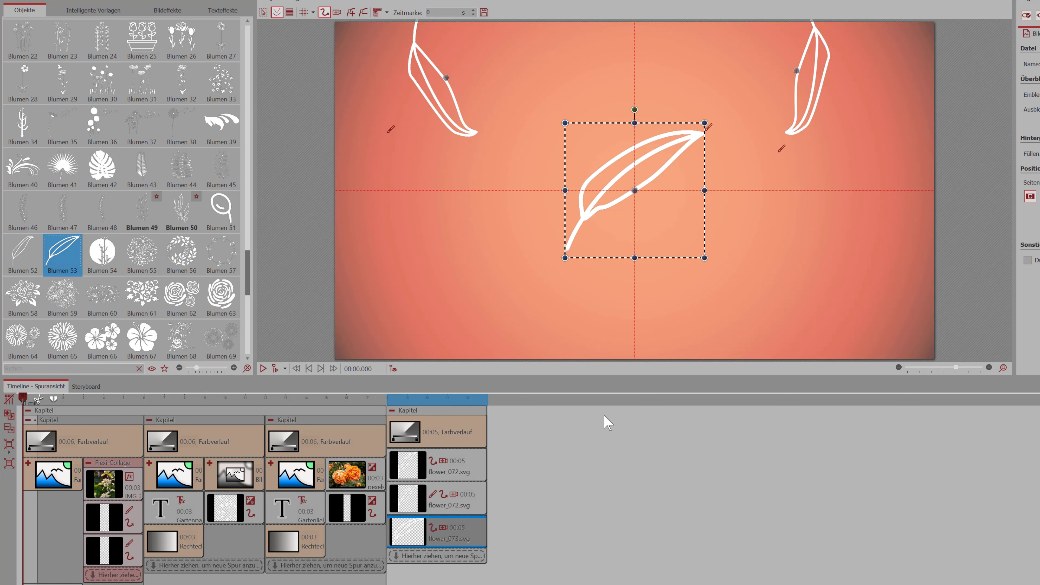
left_click_drag(635, 109, 662, 221)
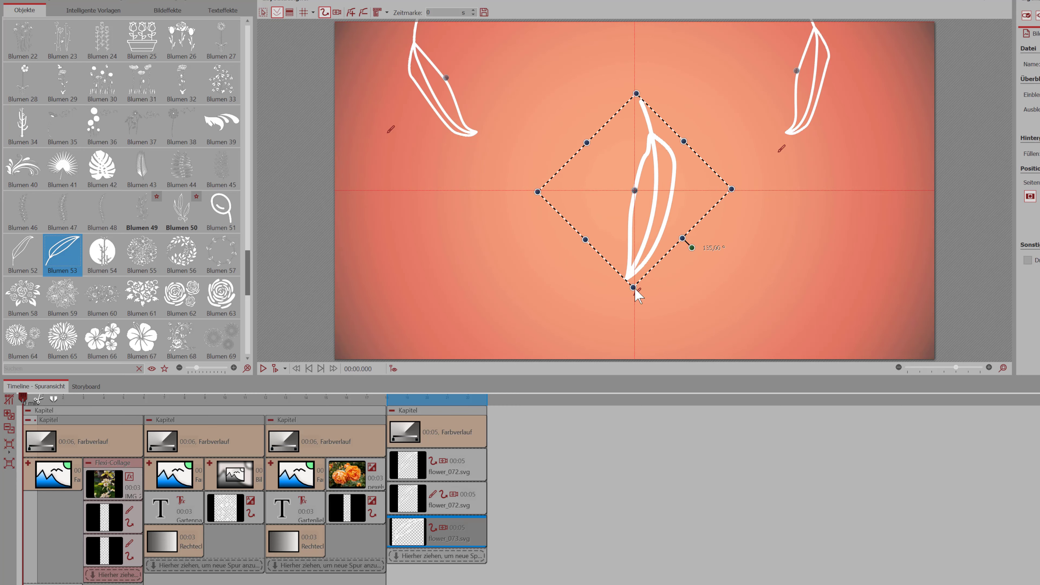
left_click_drag(630, 287, 670, 207)
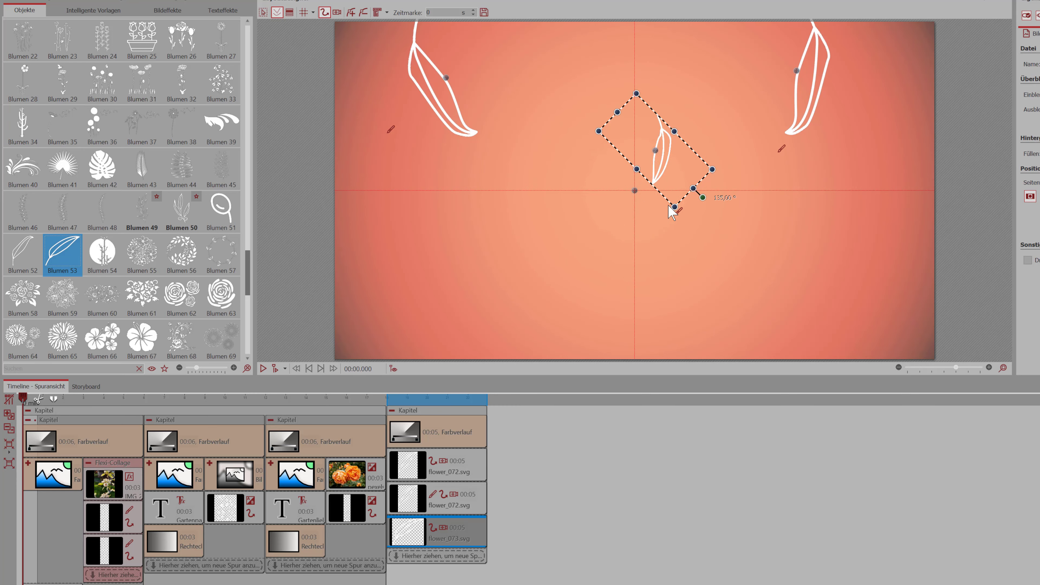
left_click_drag(662, 166, 740, 76)
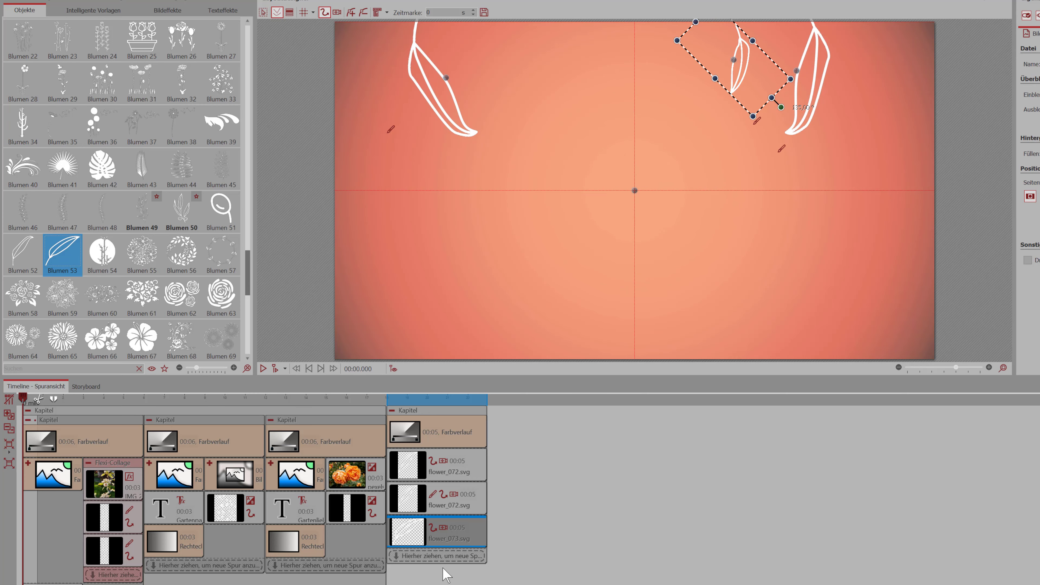
Duplicate the small Blumen 53 leaf into a new track and place the copy, flipped horizontally and re-rotated, beside the large left leaf.
left_click_drag(441, 537, 412, 569)
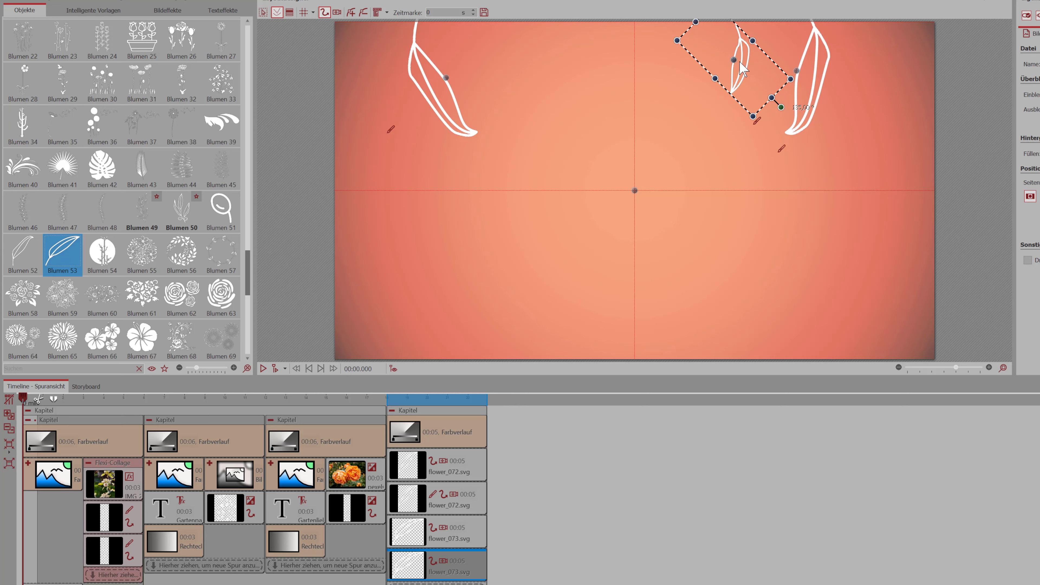
left_click_drag(735, 65, 518, 62)
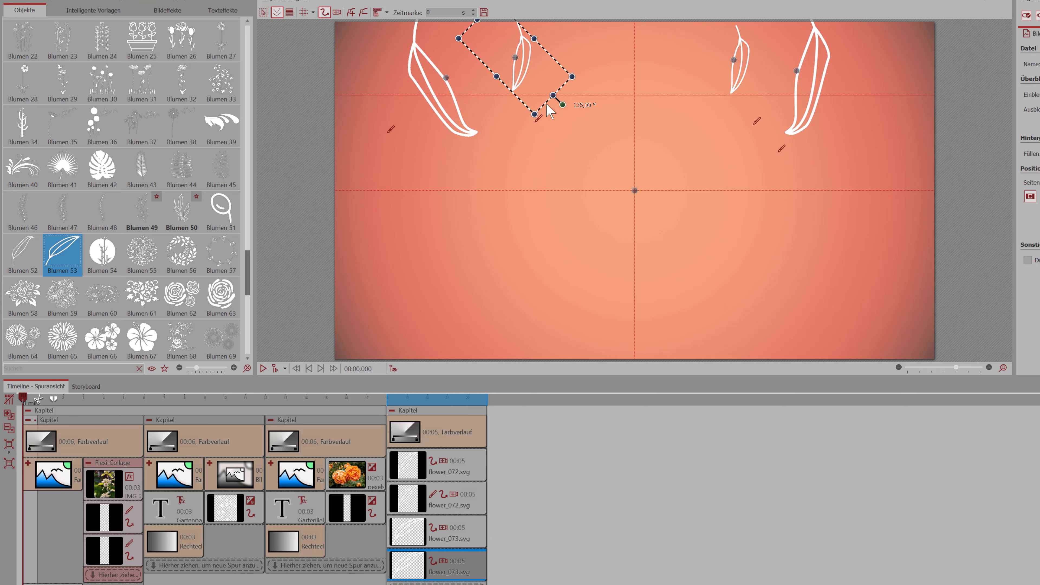
left_click(539, 119)
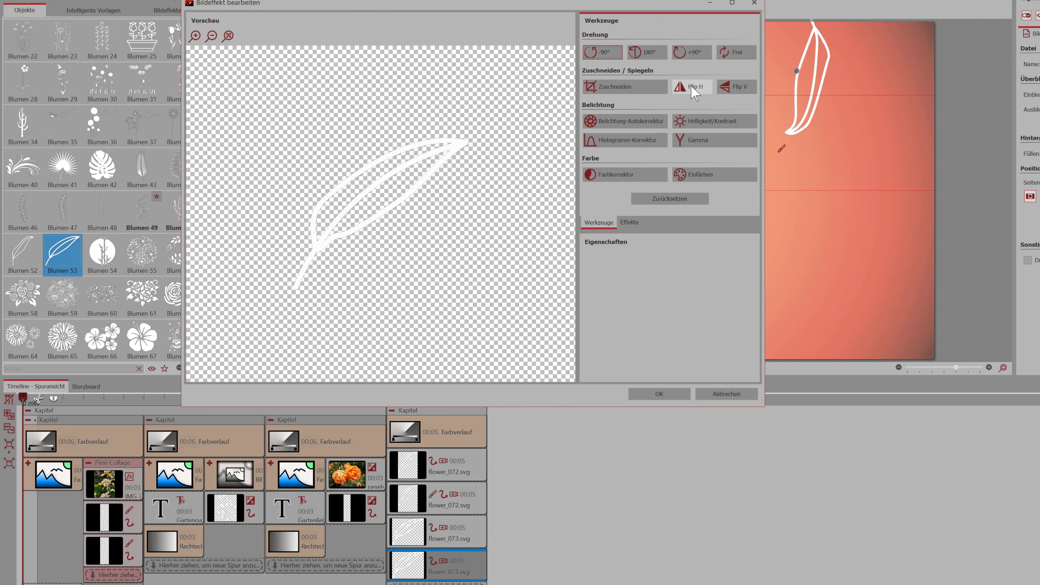
left_click(694, 87)
left_click(661, 395)
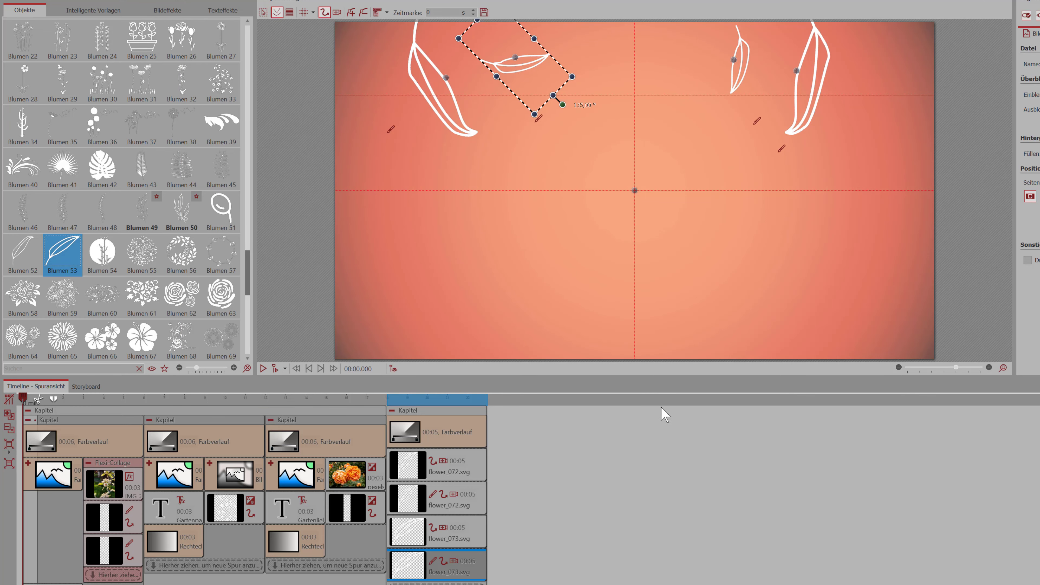
left_click_drag(564, 107, 476, 98)
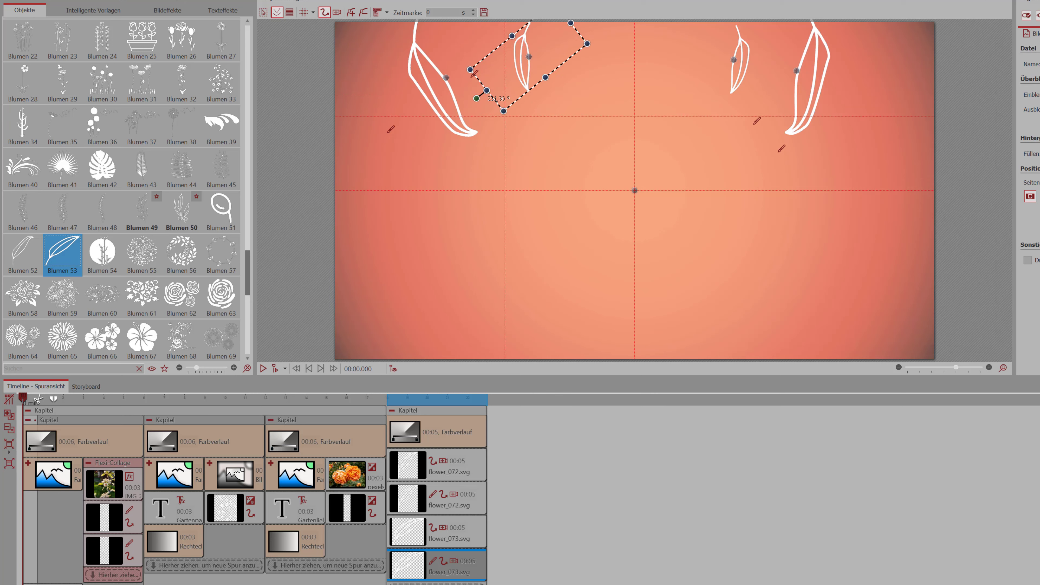
Duplicate both large Blumen 52 leaves and place the copies, scaled down, along the upper edge near the slide's centre.
left_click(428, 494)
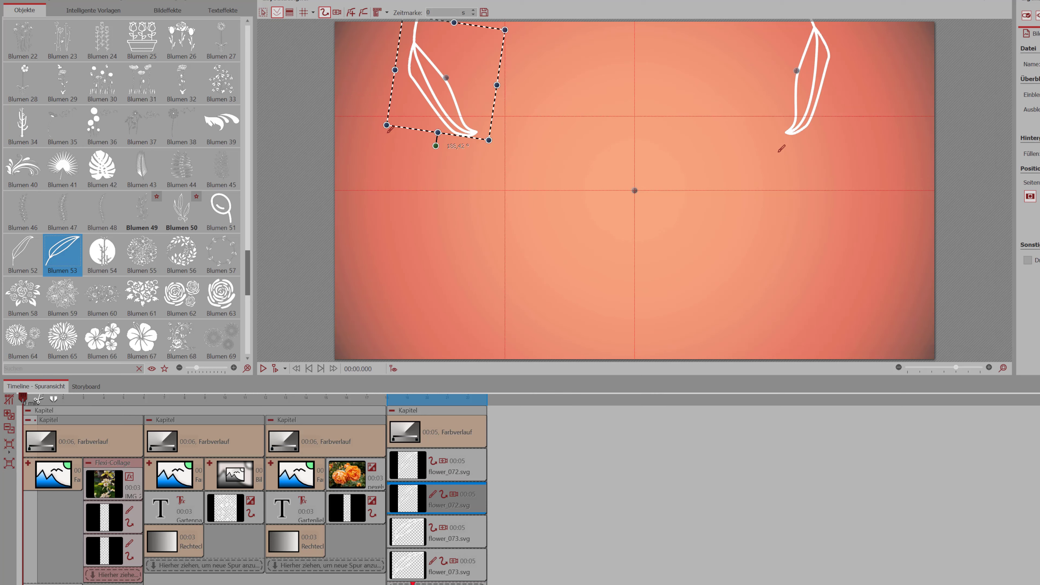
left_click_drag(422, 90, 585, 84)
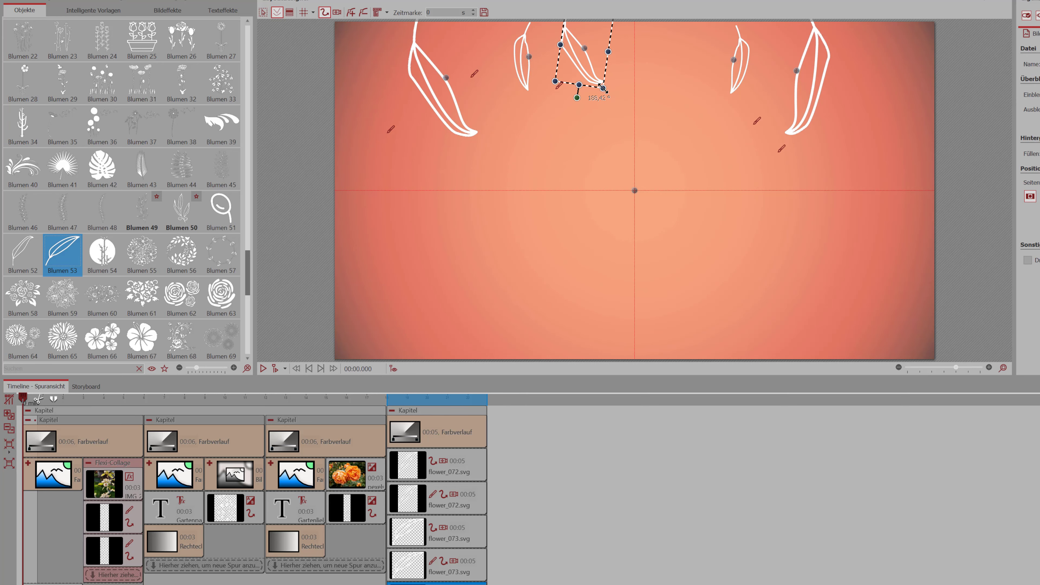
left_click(450, 467)
left_click_drag(809, 146, 677, 104)
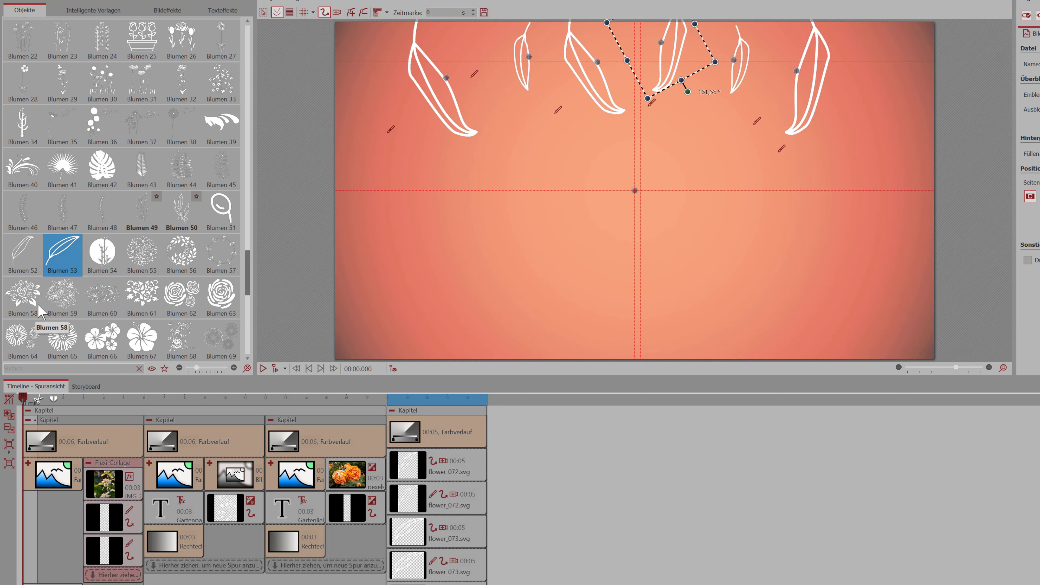
Add the Blumen 62 roses as a new track and place them, scaled down, at the upper edge between the two central leaves.
left_click_drag(182, 295, 315, 404)
left_click_drag(387, 565, 387, 565)
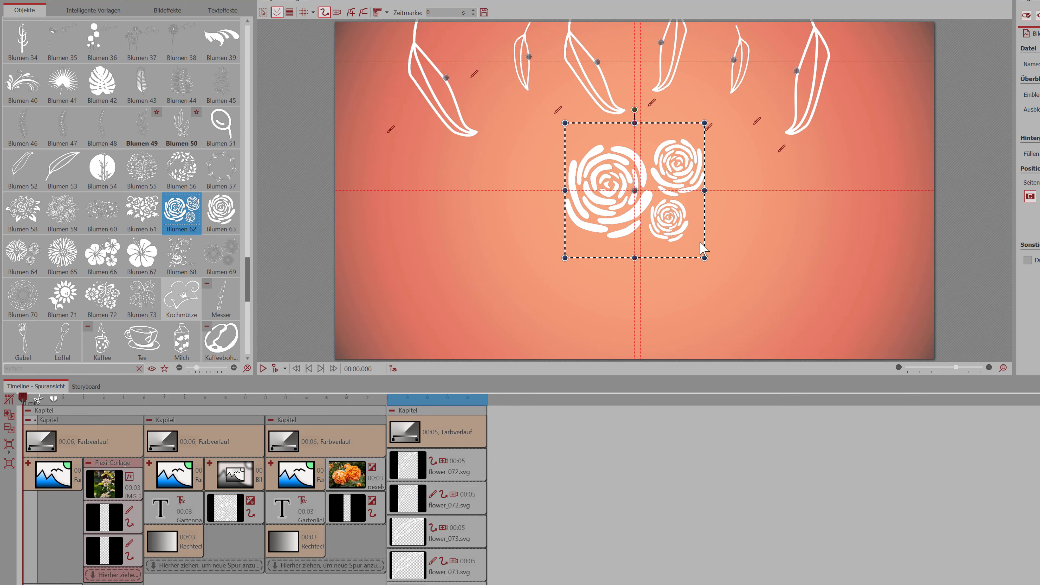
left_click_drag(696, 246, 626, 49)
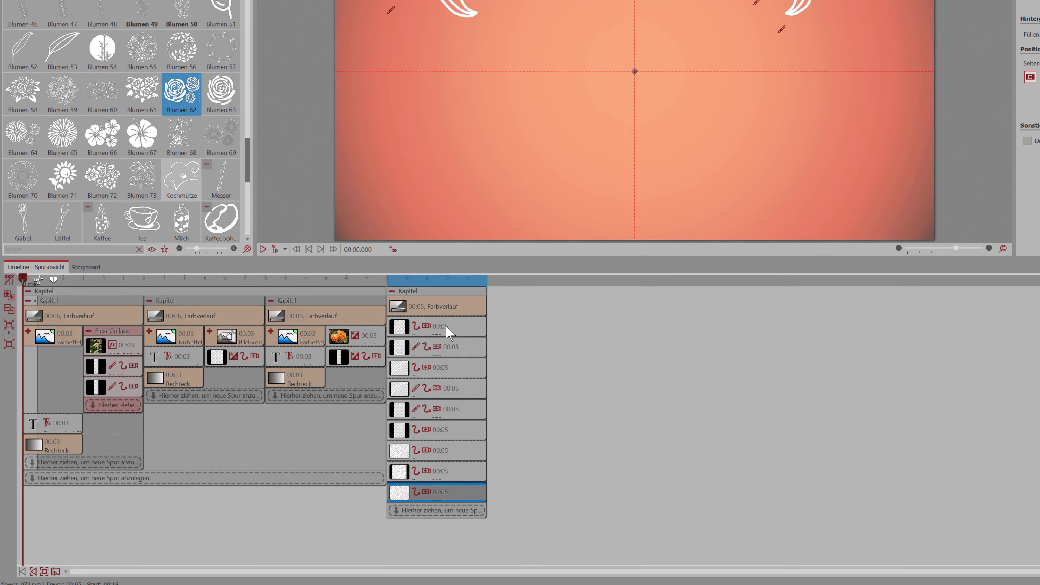
Select all nine leaf and flower tracks of the last chapter and group them into a Flexi-Collage.
left_click(449, 451)
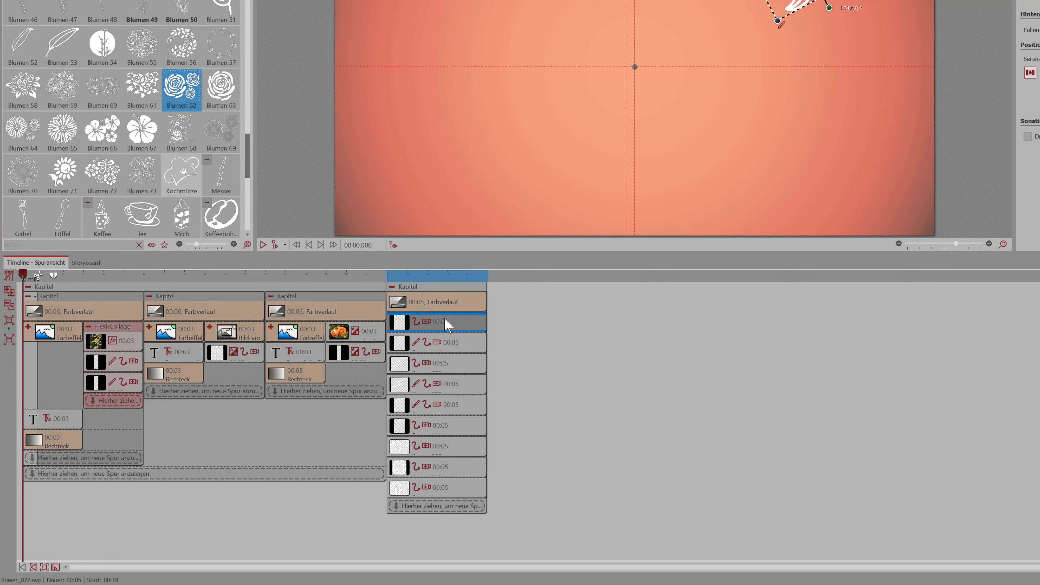
left_click(435, 347, "ctrl")
left_click(434, 366, "ctrl")
left_click(436, 386, "ctrl")
left_click(441, 409, "ctrl")
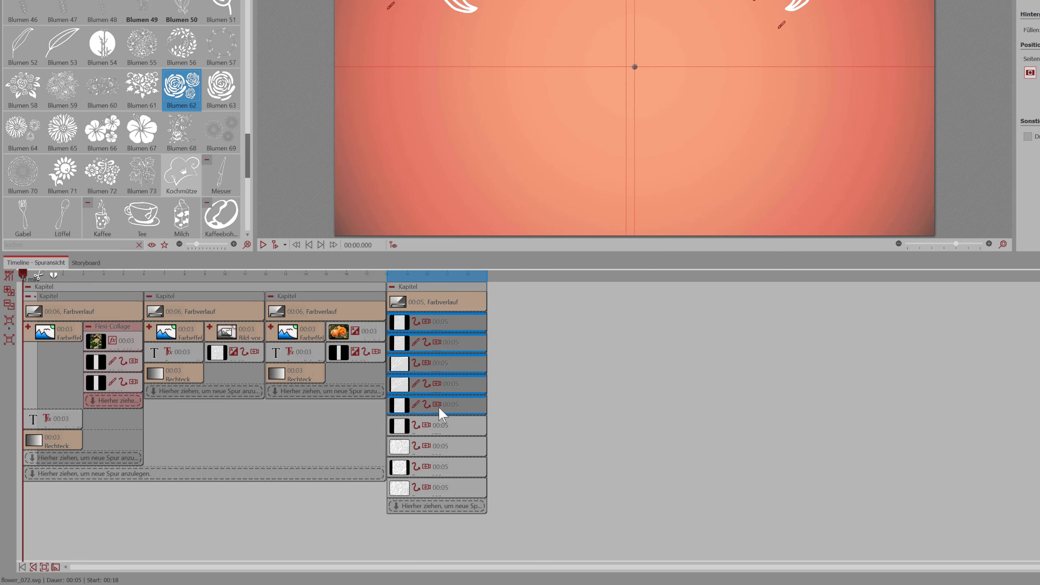
left_click(440, 429, "ctrl")
left_click(438, 449, "ctrl")
left_click(434, 469, "ctrl")
left_click(425, 488, "ctrl")
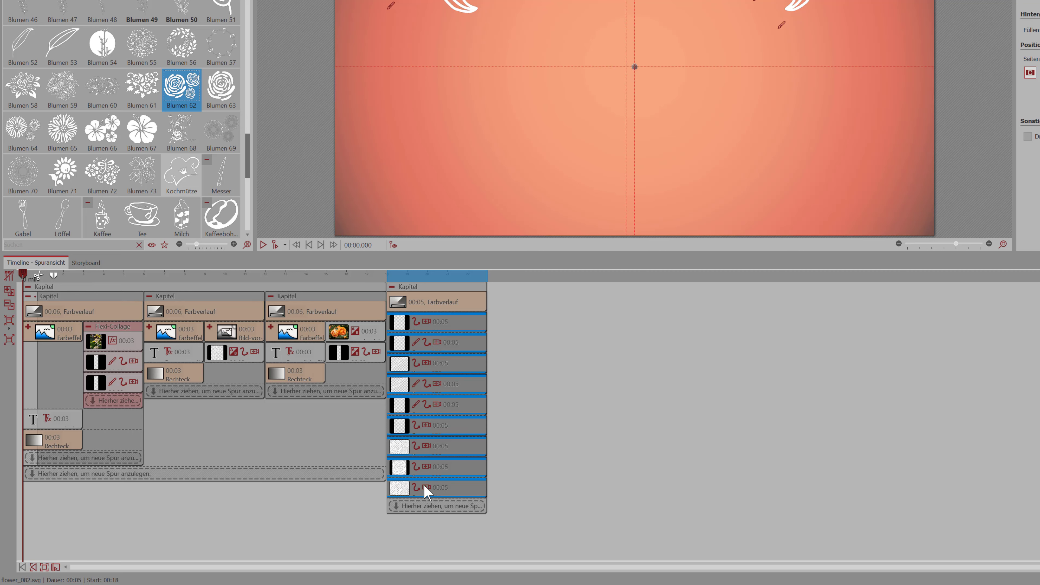
left_click(8, 322)
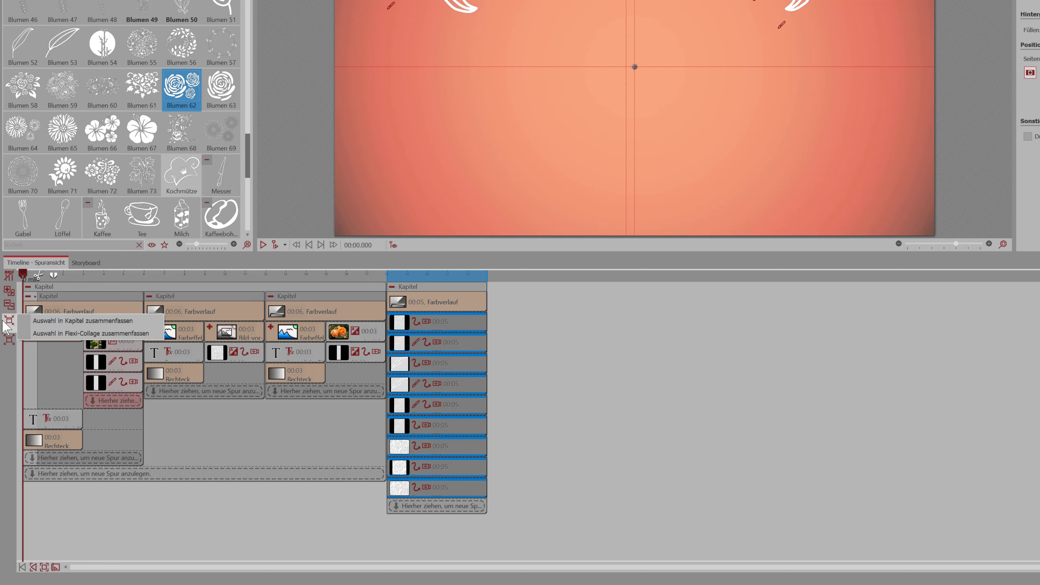
left_click(50, 333)
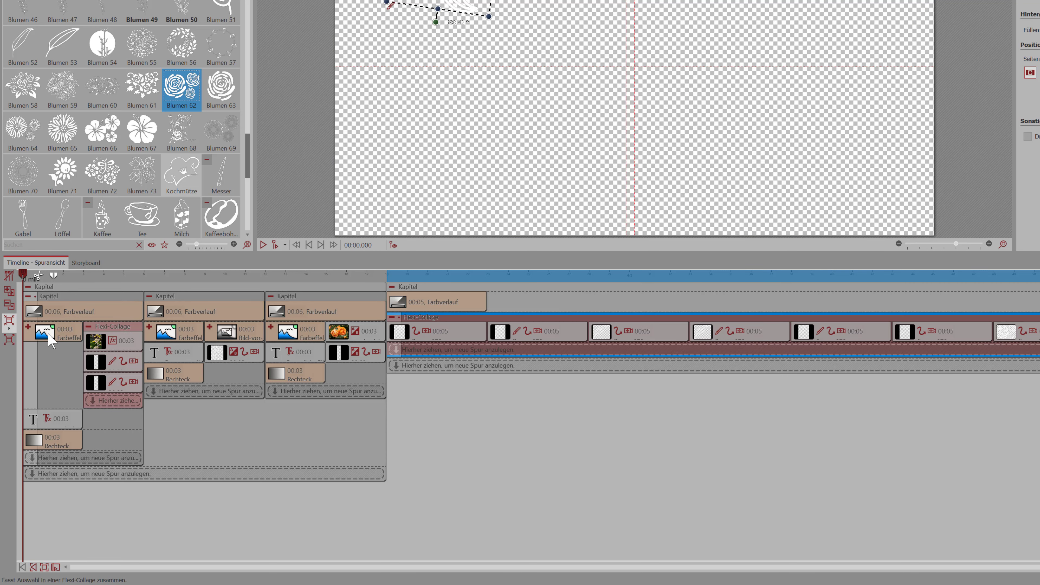
Stack the collage's leaf and flower objects beneath one another in separate simultaneous tracks, and collapse the Flexi-Collage.
left_click(519, 338)
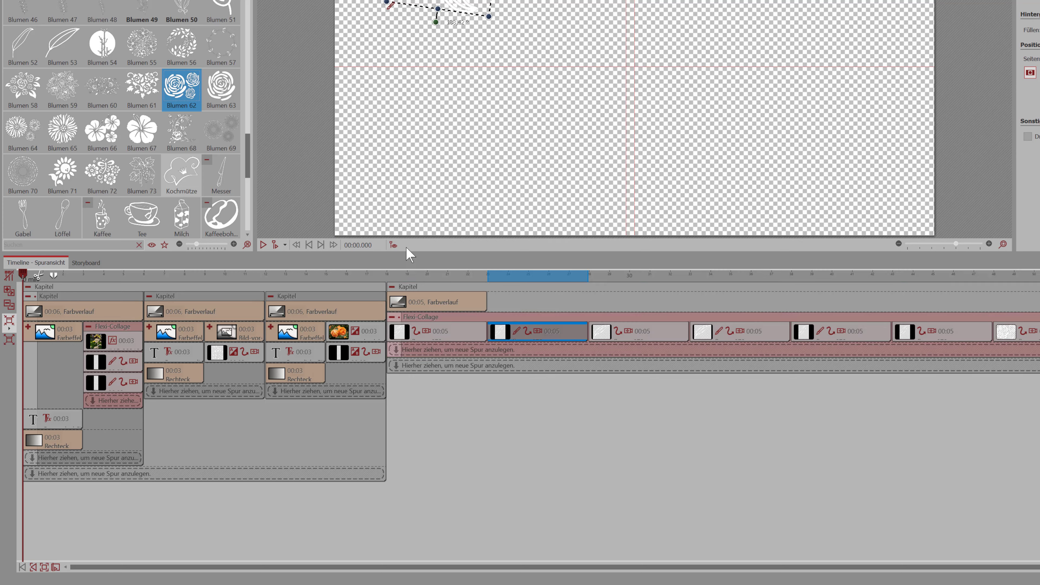
left_click_drag(250, 159, 251, 32)
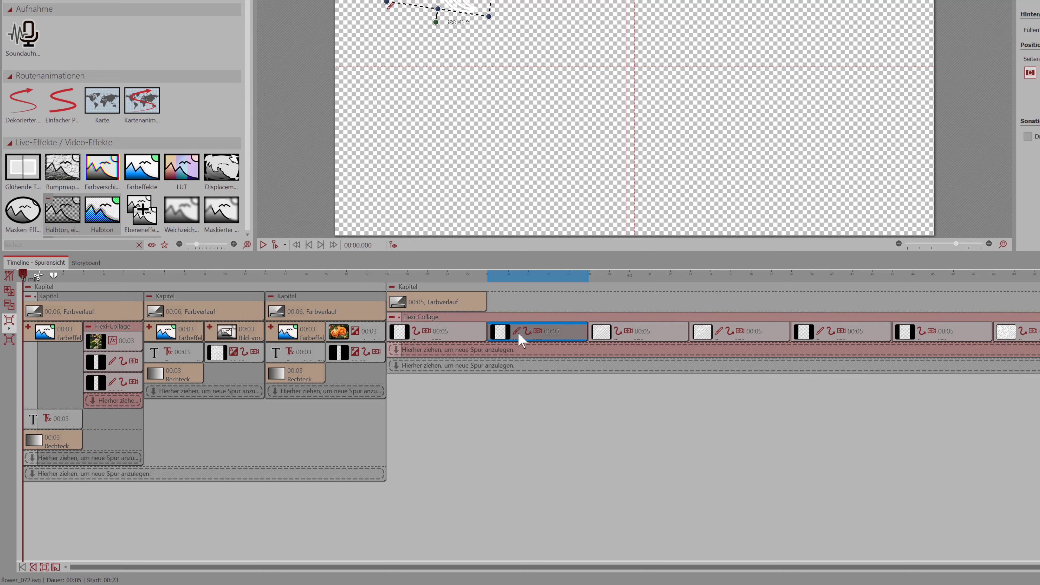
left_click_drag(506, 359, 409, 356)
left_click_drag(538, 334, 428, 379)
mouse_move(528, 332)
left_mouse_down()
mouse_move(515, 355)
mouse_move(430, 395)
mouse_move(480, 397)
mouse_move(425, 395)
mouse_move(527, 332)
mouse_move(459, 419)
mouse_move(448, 418)
mouse_move(483, 420)
mouse_move(432, 419)
left_mouse_up()
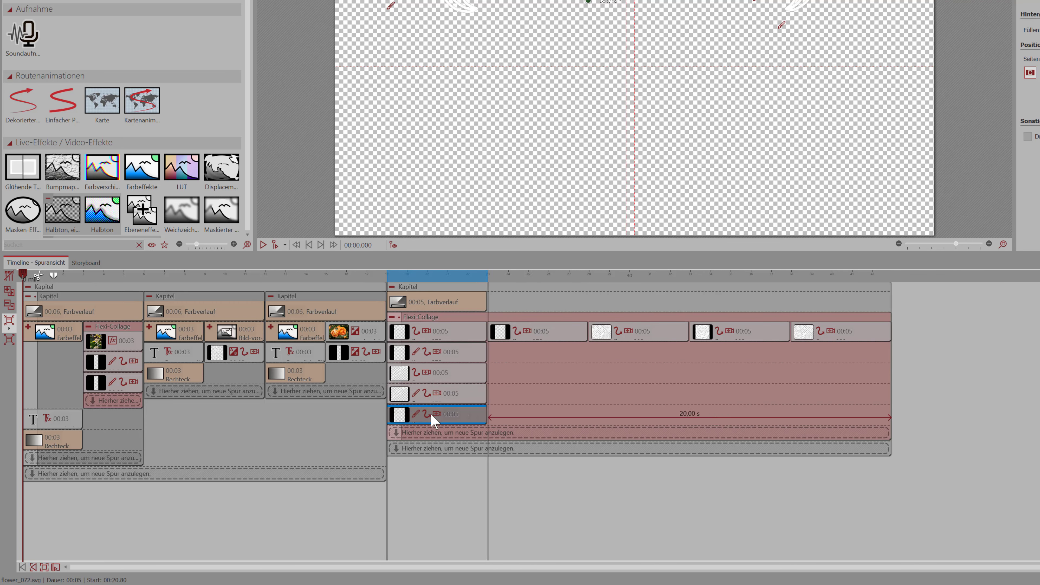
left_click_drag(542, 339, 427, 442)
mouse_move(534, 334)
left_mouse_down()
mouse_move(450, 453)
mouse_move(462, 458)
mouse_move(434, 456)
left_mouse_up()
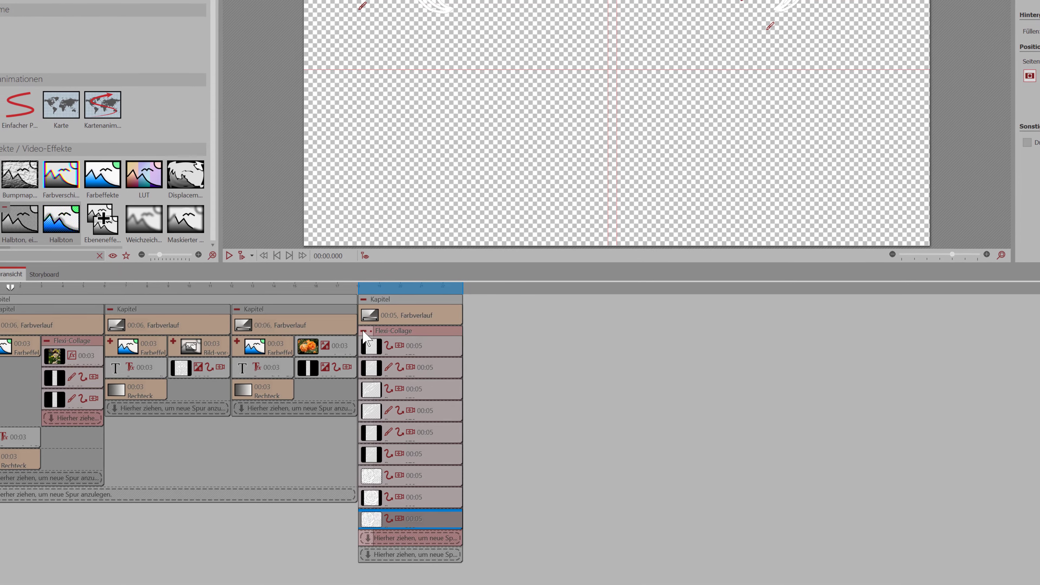
left_click(392, 317)
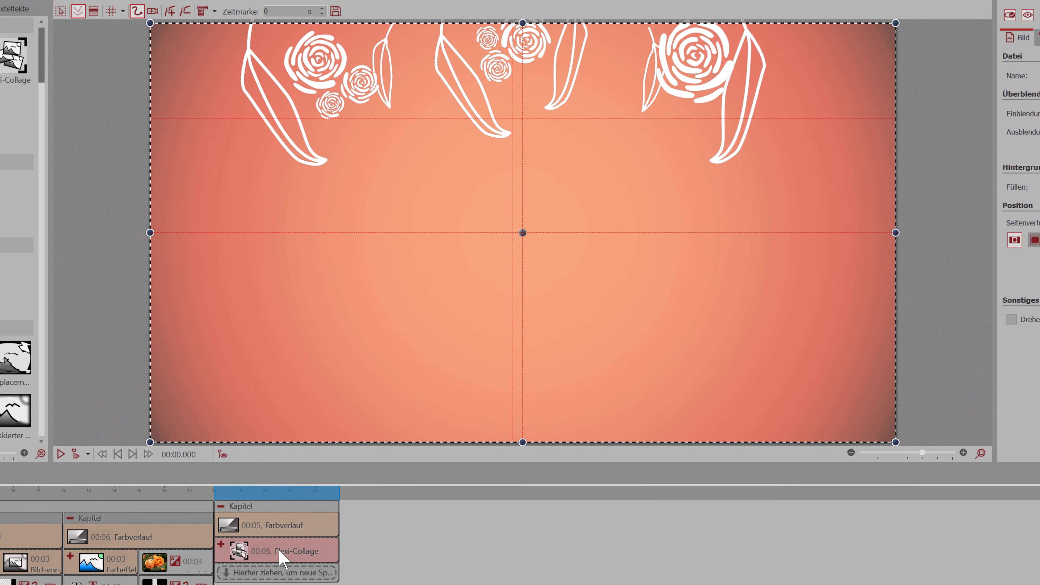
Duplicate the Flexi-Collage into a new track and rotate the copy 180°, aligned to the slide so its flowers line the lower edge.
mouse_move(426, 155)
left_mouse_down()
mouse_move(444, 173)
mouse_move(425, 183)
mouse_move(434, 156)
left_mouse_up()
key("ctrl+z")
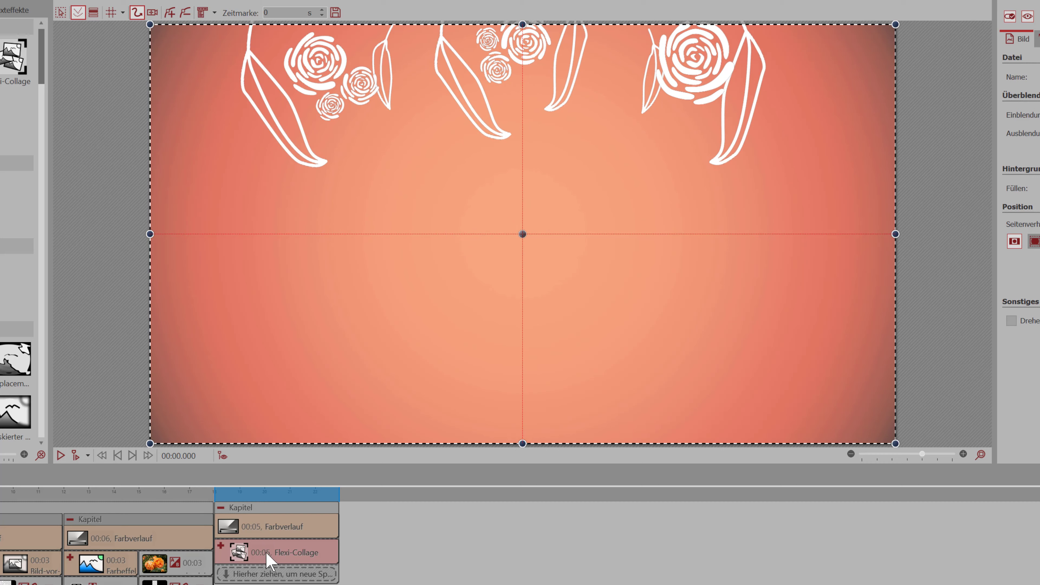
left_click_drag(266, 554, 265, 576)
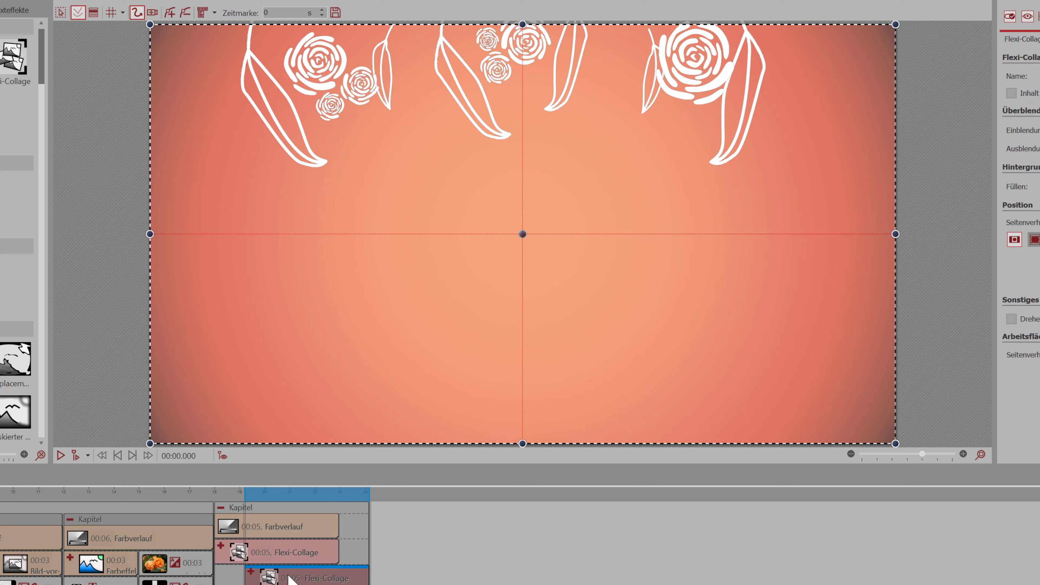
left_click(850, 454)
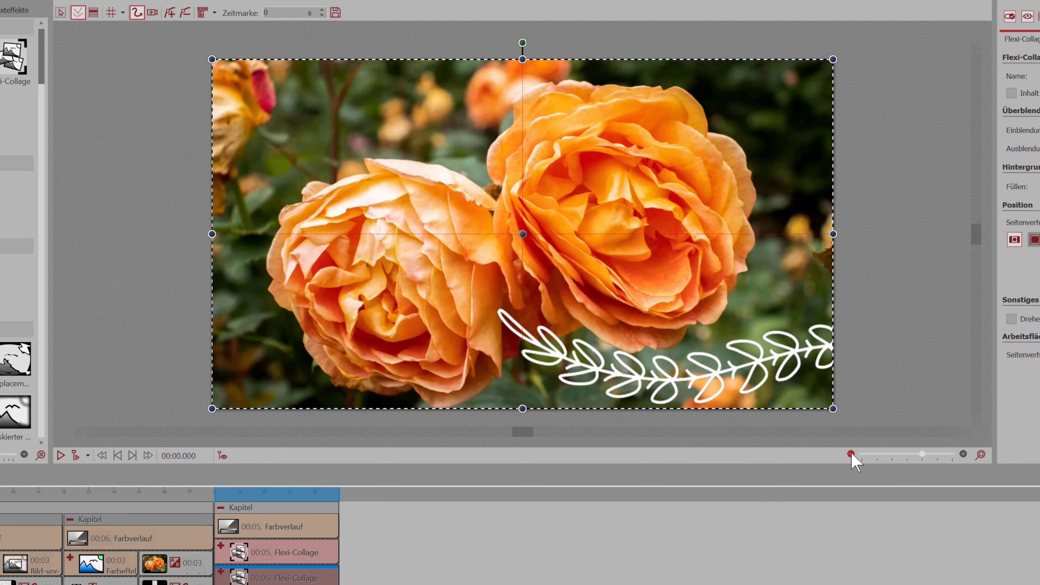
left_click_drag(549, 145, 545, 235)
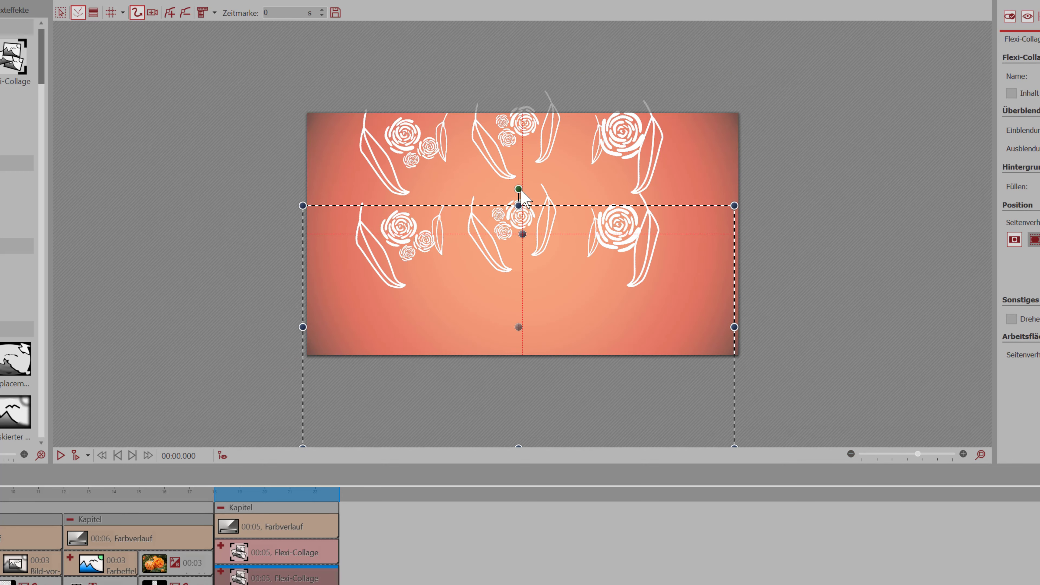
left_click_drag(522, 187, 520, 316)
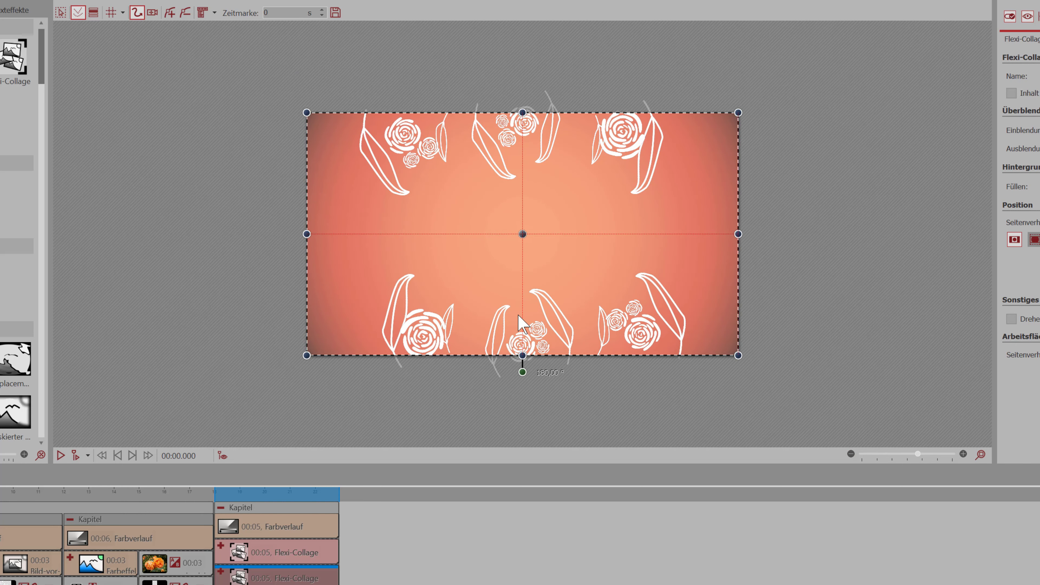
left_click(981, 454)
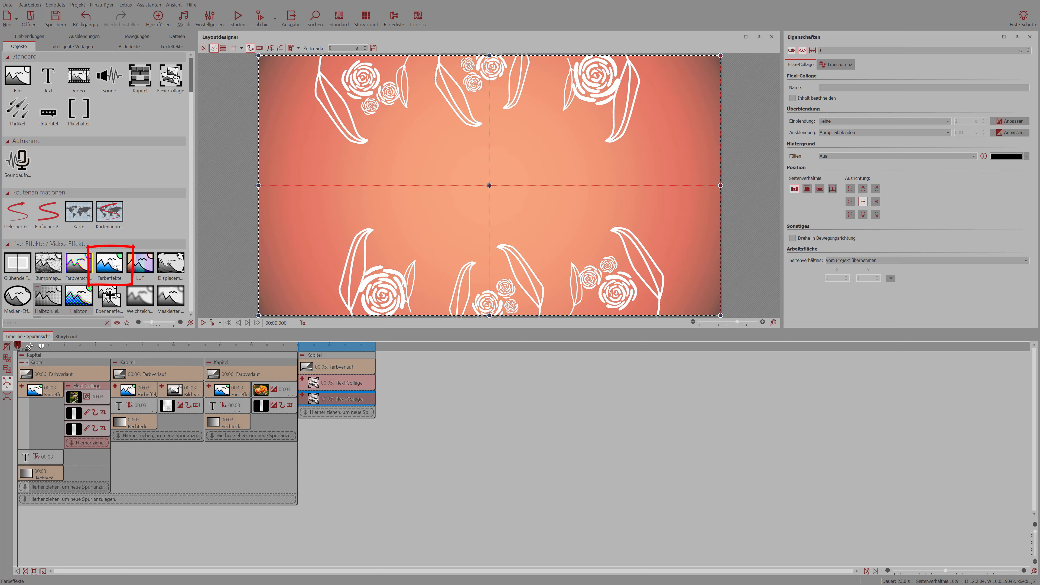
Insert a Farbeffekte object between the Farbverlauf background and the collages, and move both Flexi-Collages into it.
left_click_drag(113, 261, 321, 375)
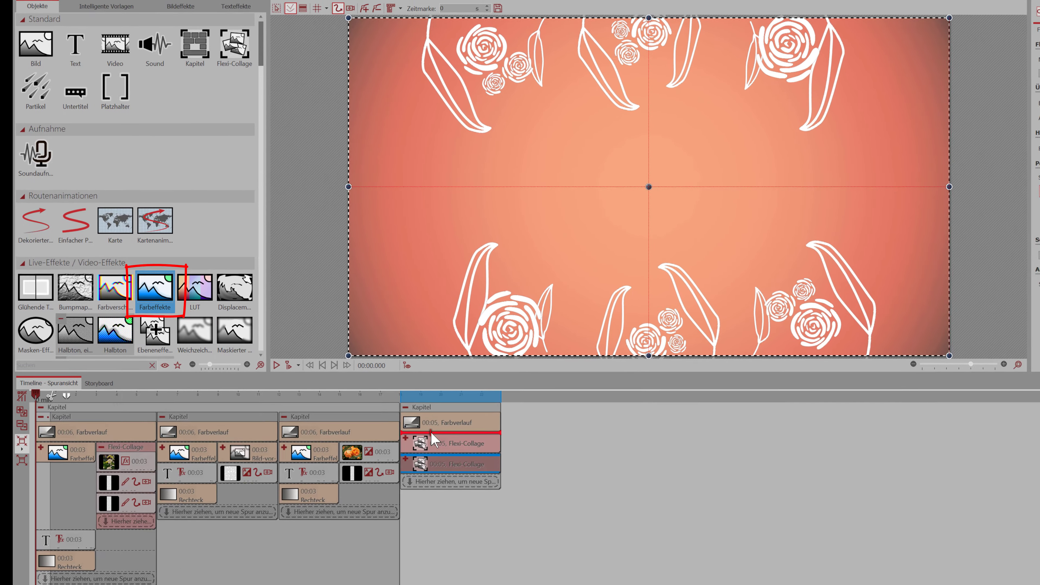
left_click_drag(433, 441, 433, 442)
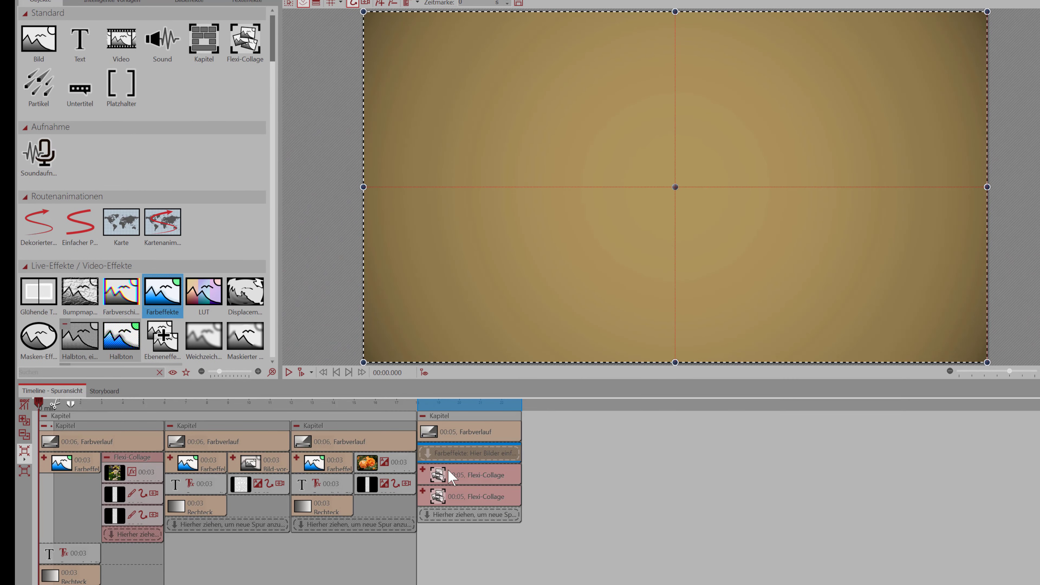
left_click_drag(450, 476, 461, 456)
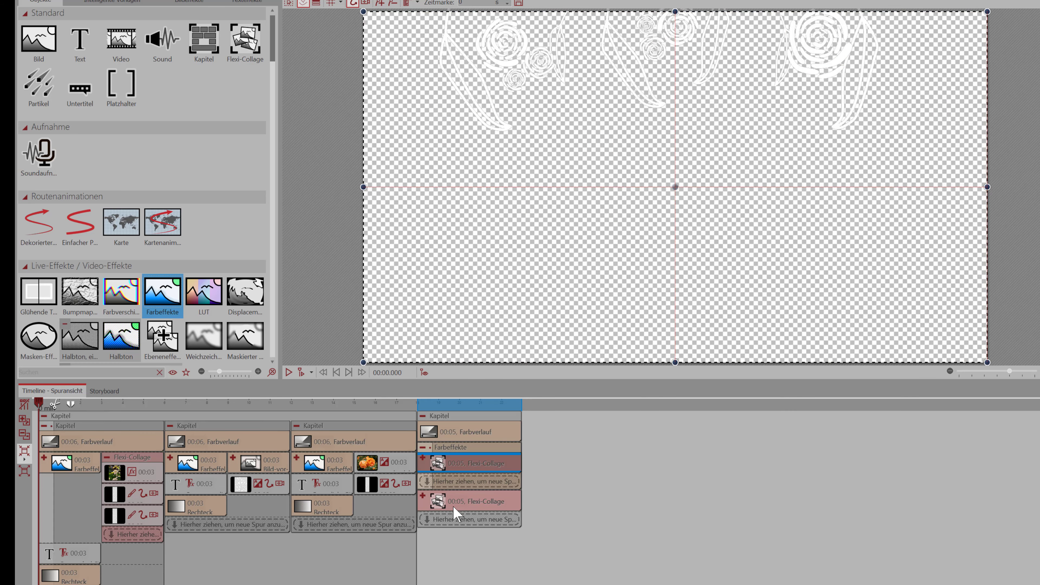
left_click_drag(454, 501, 450, 483)
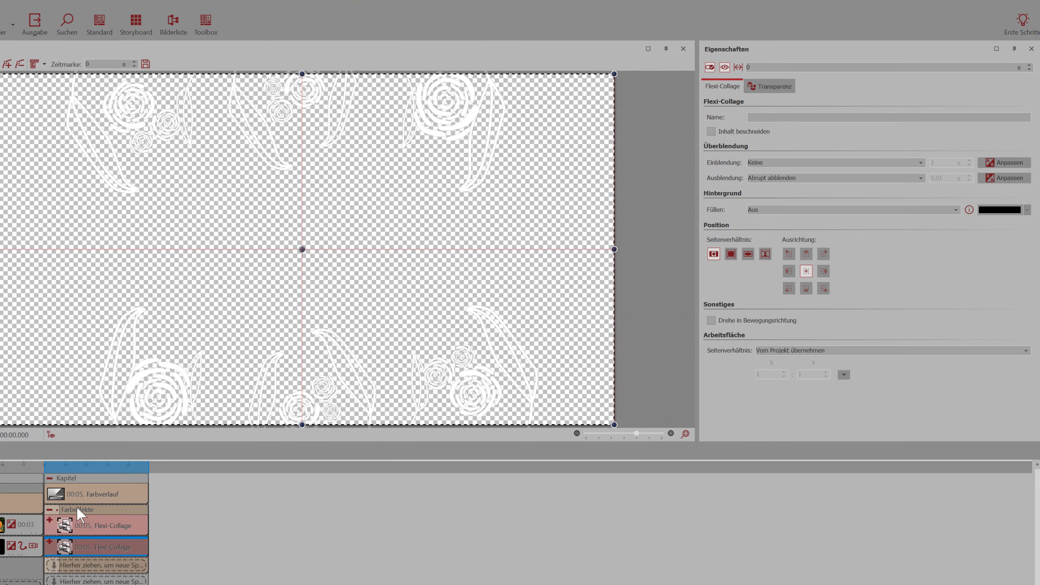
Set the Farbeffekte object's Färben colour to dark brown, HTML code 823B14FF.
left_click(78, 514)
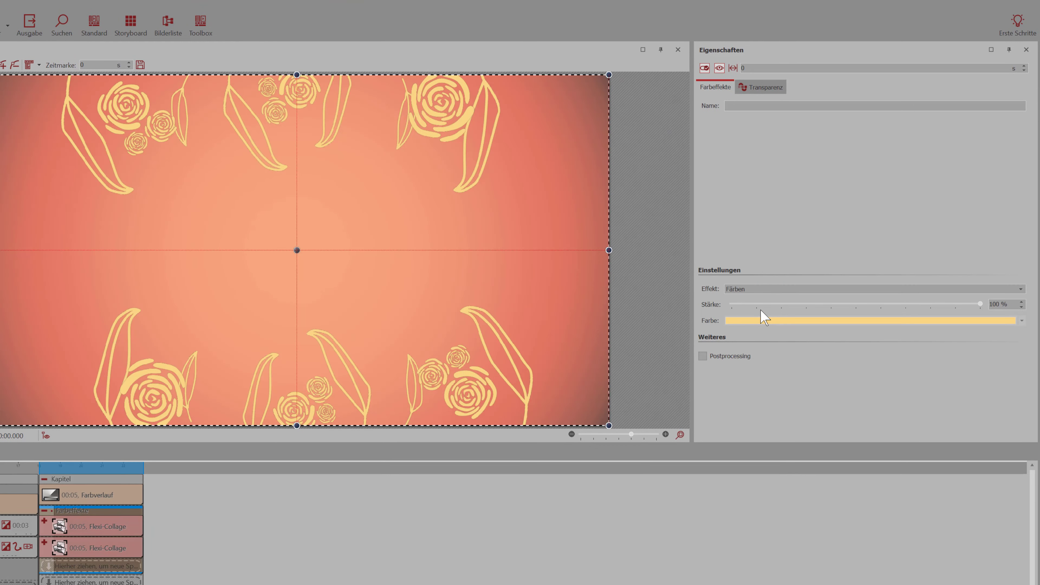
left_click(762, 320)
left_click(885, 411)
left_click_drag(885, 411, 894, 411)
left_click(1019, 443)
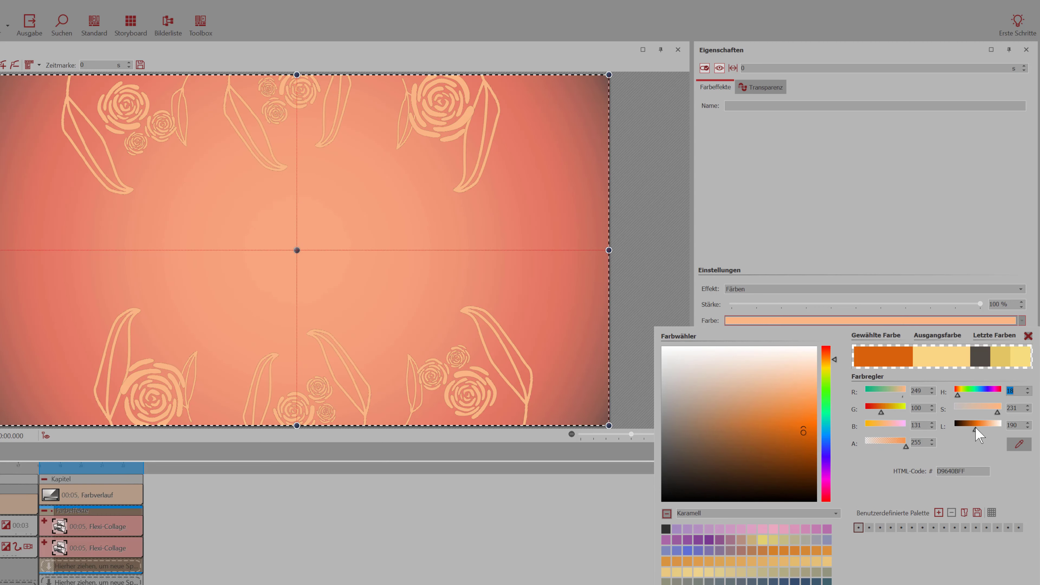
left_click(697, 436)
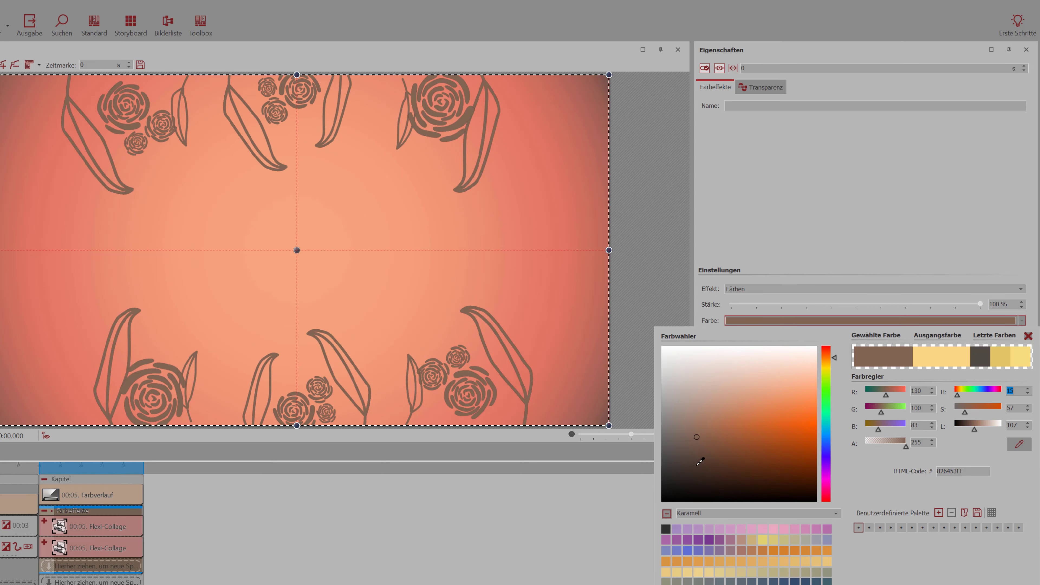
left_click(752, 462)
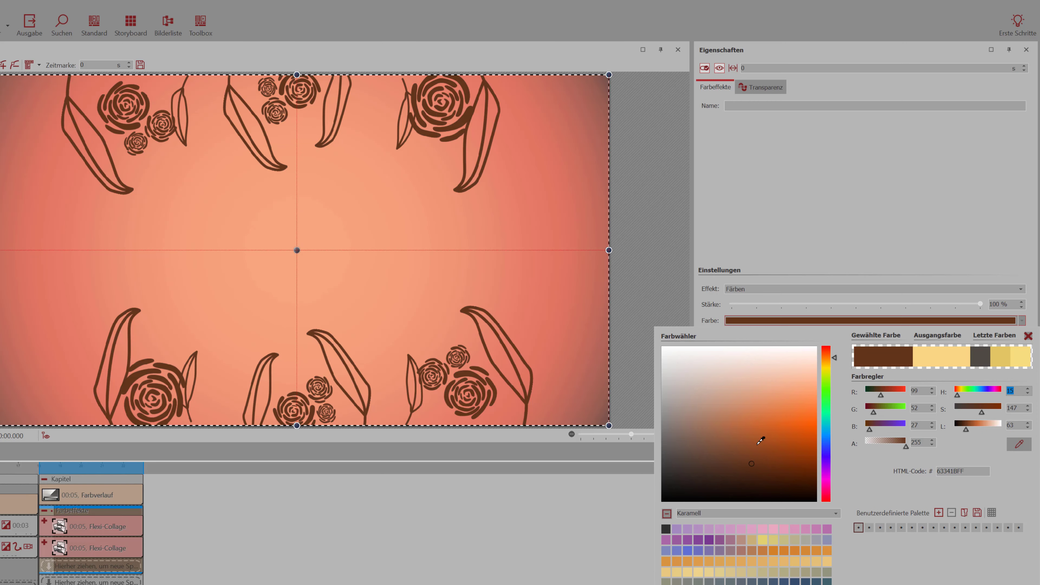
left_click(749, 428)
left_click(777, 455)
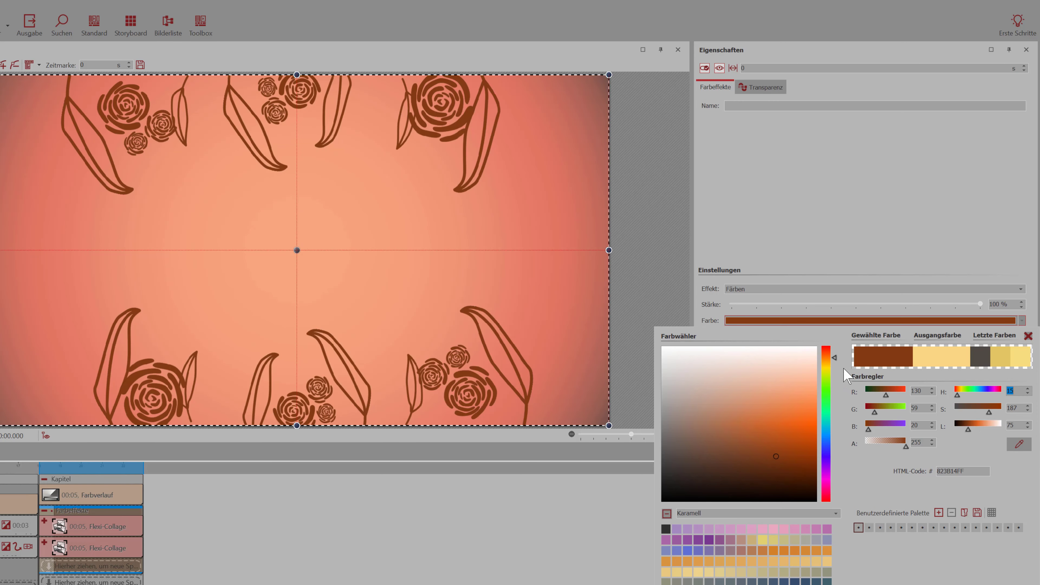
Set the Farbeffekte object's Färben colour to a translucent reddish brown, HTML code AA4D3166, and collapse the object.
left_click_drag(835, 360, 835, 355)
left_click_drag(905, 446, 894, 449)
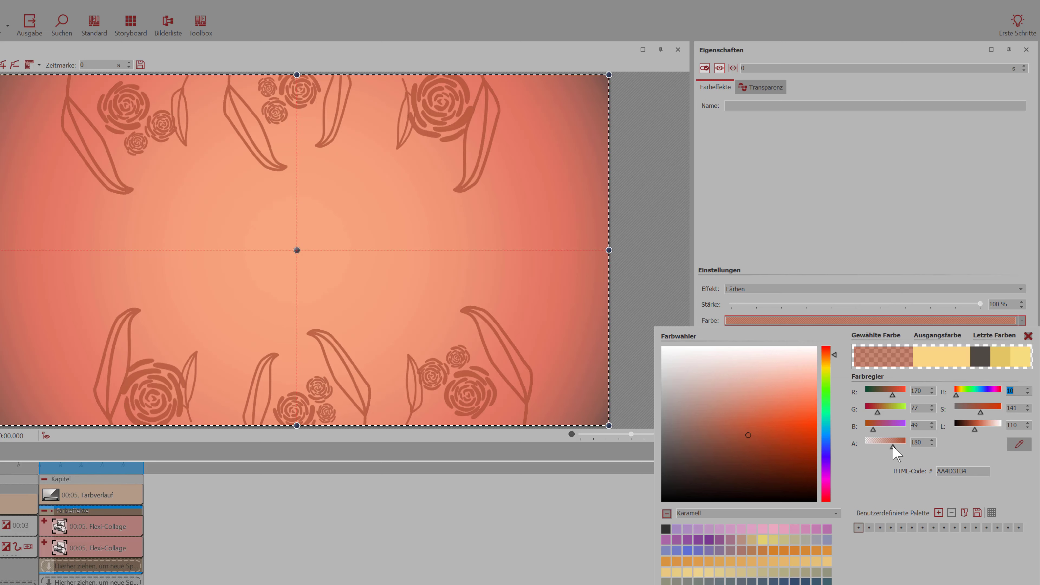
left_click_drag(892, 447, 887, 446)
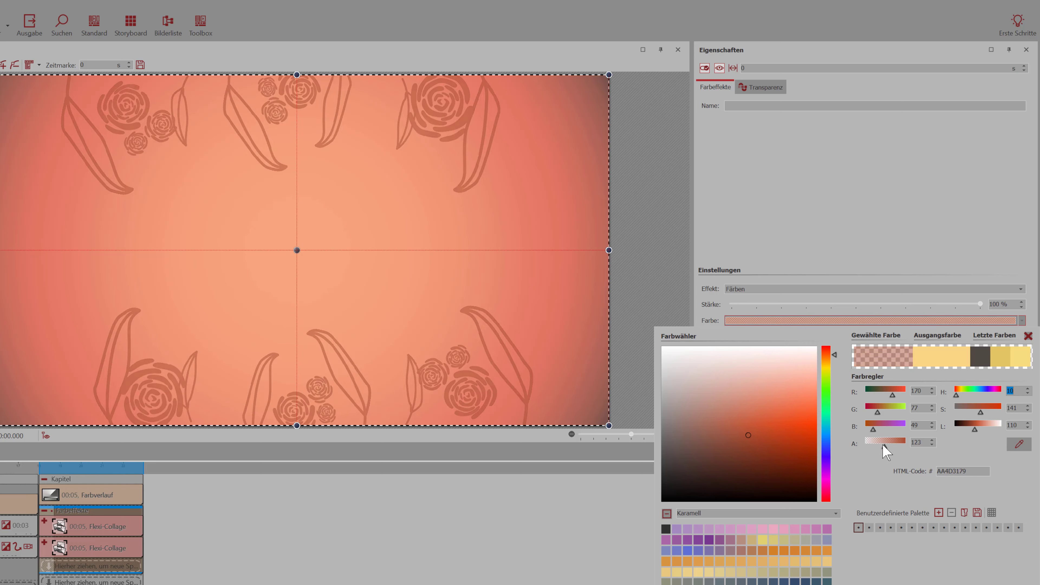
left_click_drag(879, 446, 881, 447)
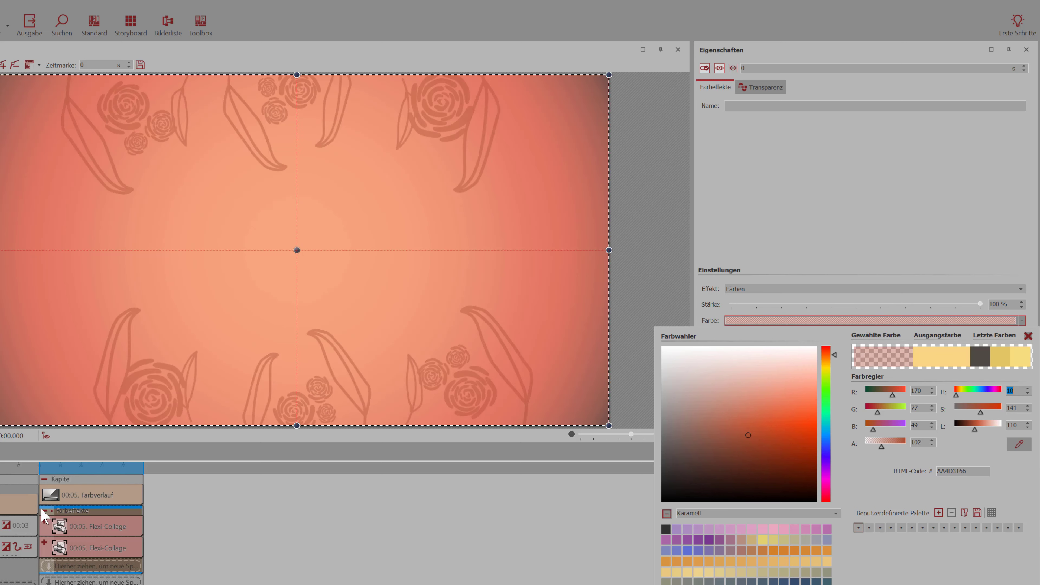
left_click(45, 517)
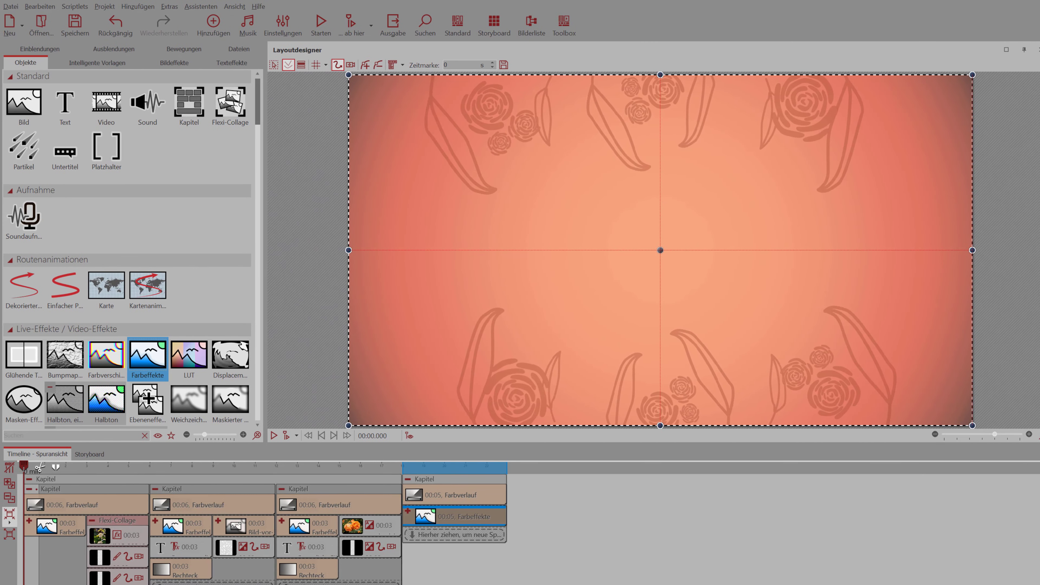
Copy the Gartenliebe title text object from an earlier chapter into a new track beneath the Farbeffekte object.
left_click(295, 551)
mouse_move(373, 581)
left_mouse_down()
mouse_move(463, 540)
mouse_move(442, 540)
mouse_move(490, 538)
left_mouse_up()
key("ctrl+z")
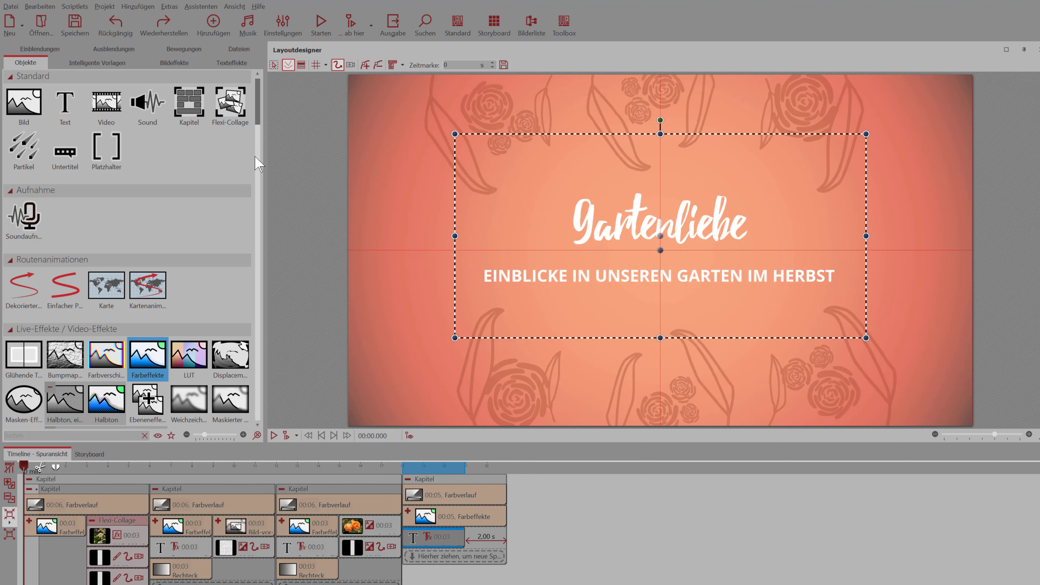
Add a Rechteck shape in a new track and shrink it to a thin line between title and subtitle, matching the subtitle's width.
scroll(262, 157, "down", 5)
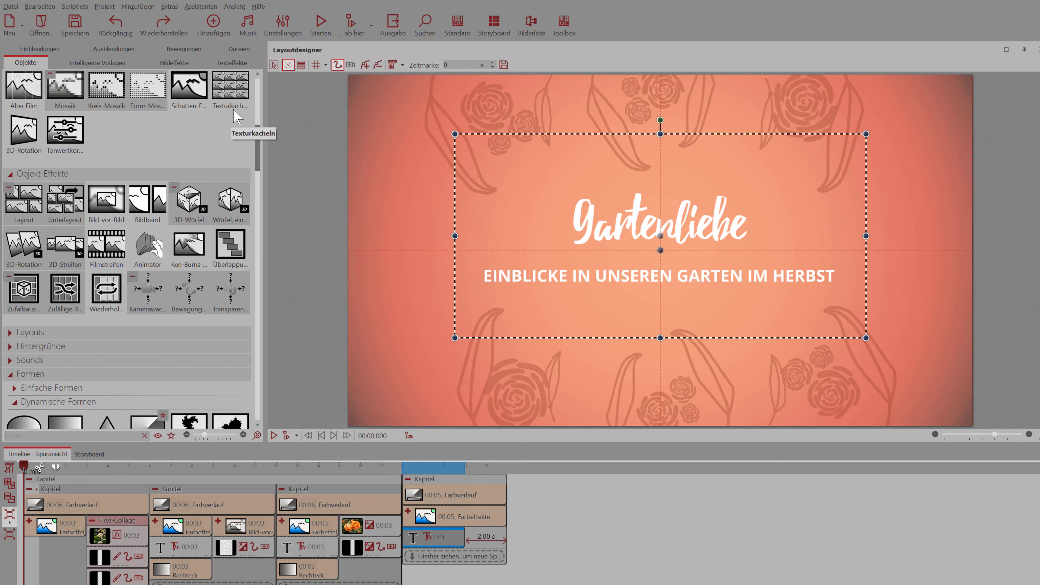
left_click(260, 176)
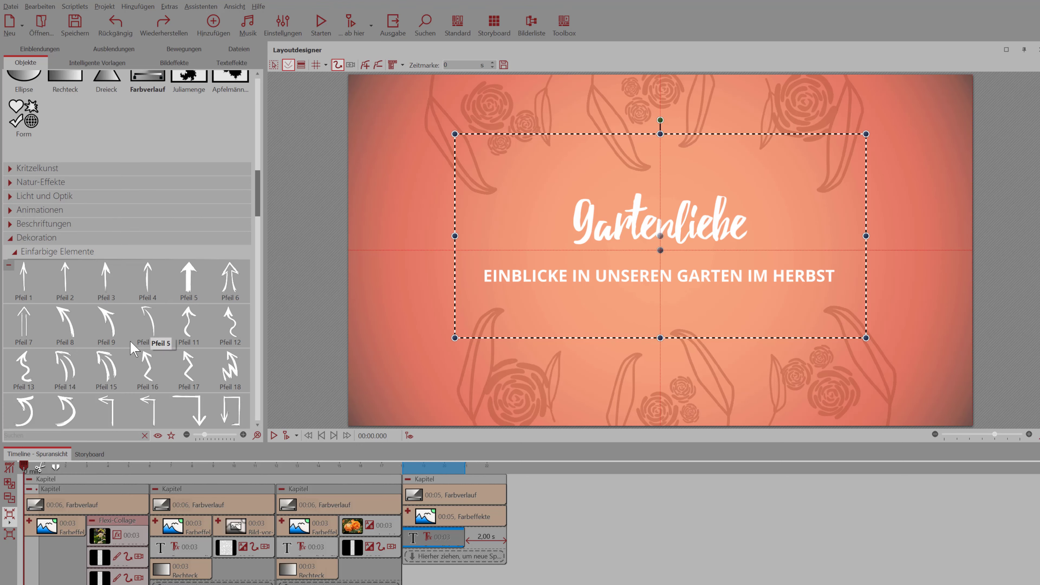
left_click_drag(65, 104, 418, 556)
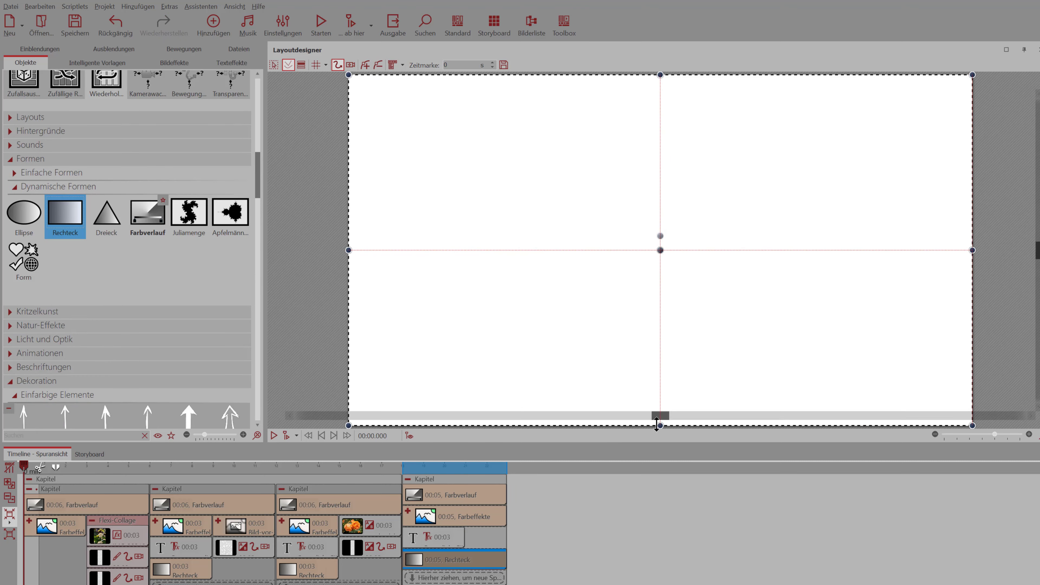
left_click_drag(660, 425, 691, 265)
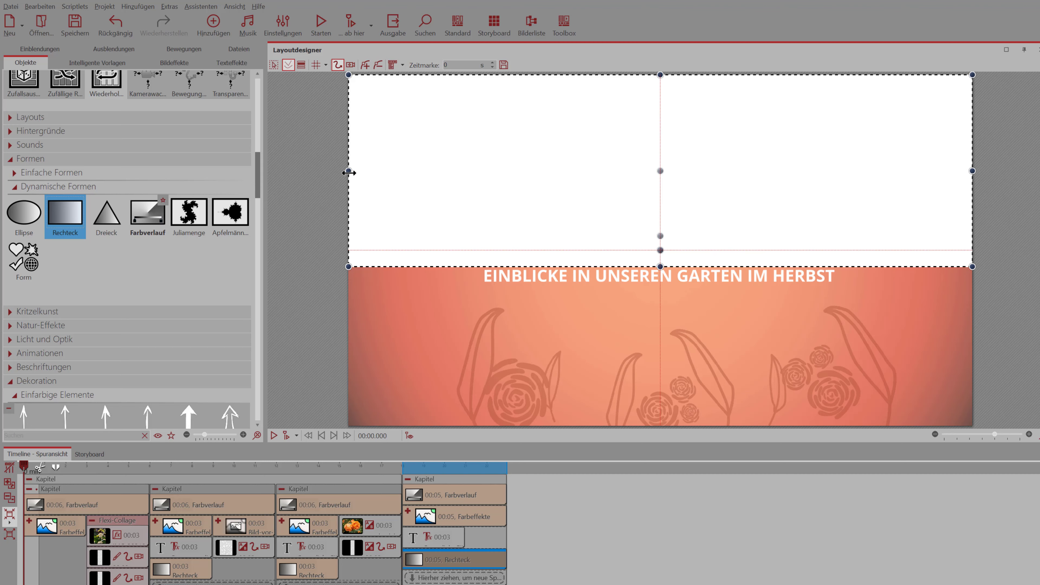
left_click_drag(349, 172, 482, 196)
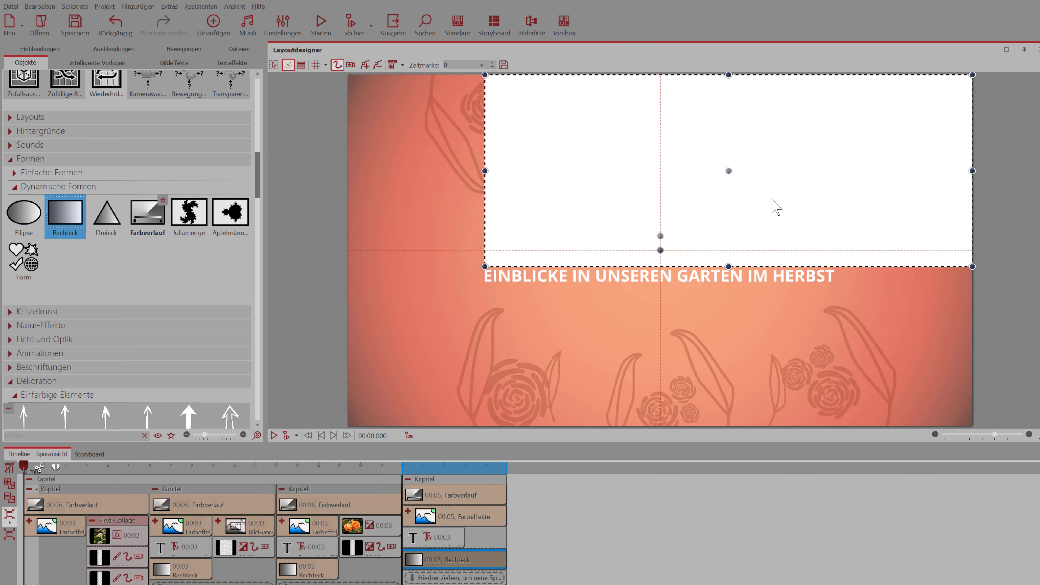
left_click_drag(973, 176, 836, 176)
left_click_drag(660, 74, 631, 261)
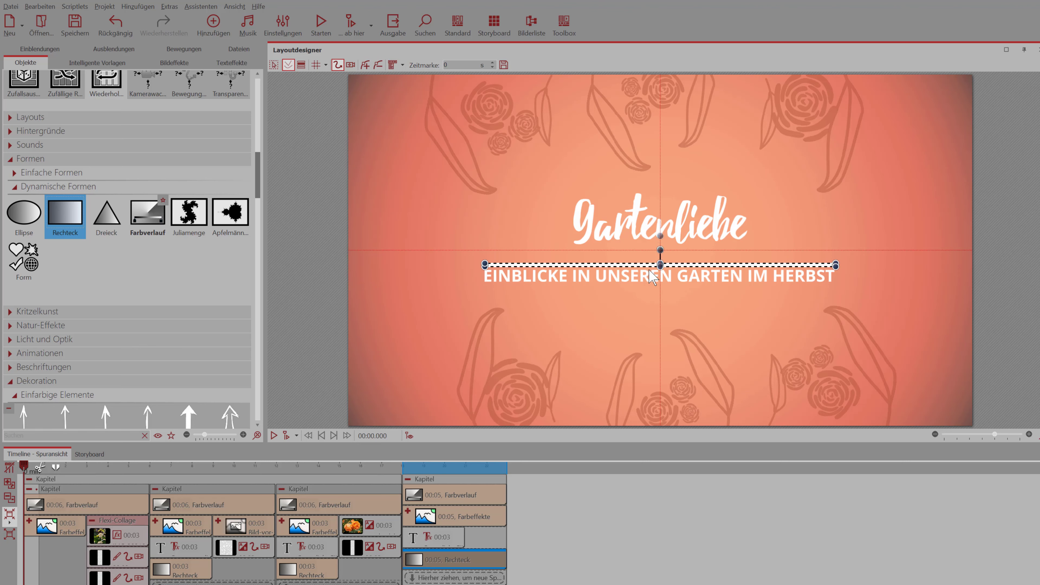
Extend the Farbverlauf background to 28 seconds and insert the orange rose image directly after the Farbeffekte object.
left_click(460, 496)
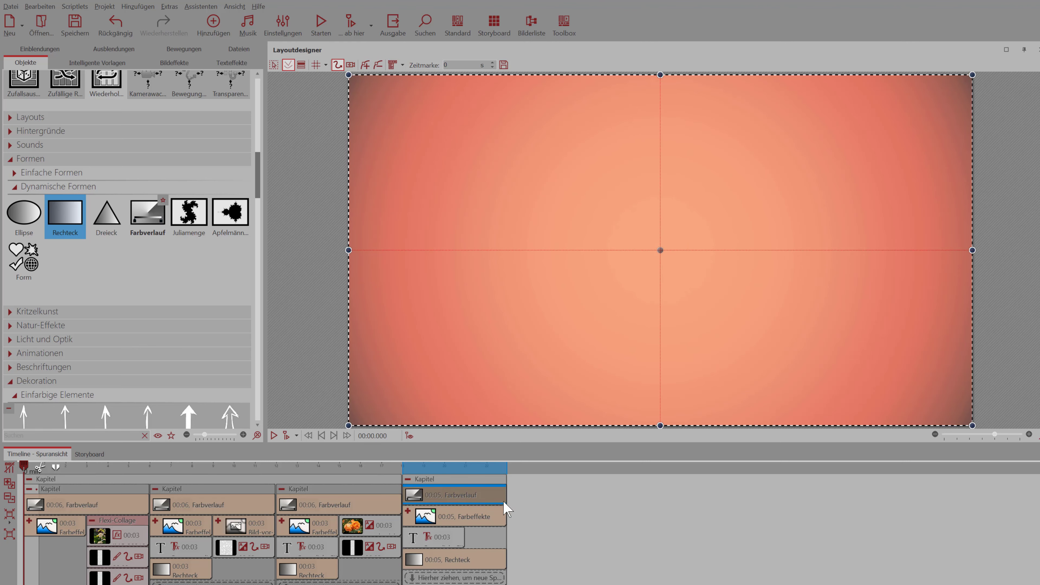
left_click_drag(506, 493, 996, 542)
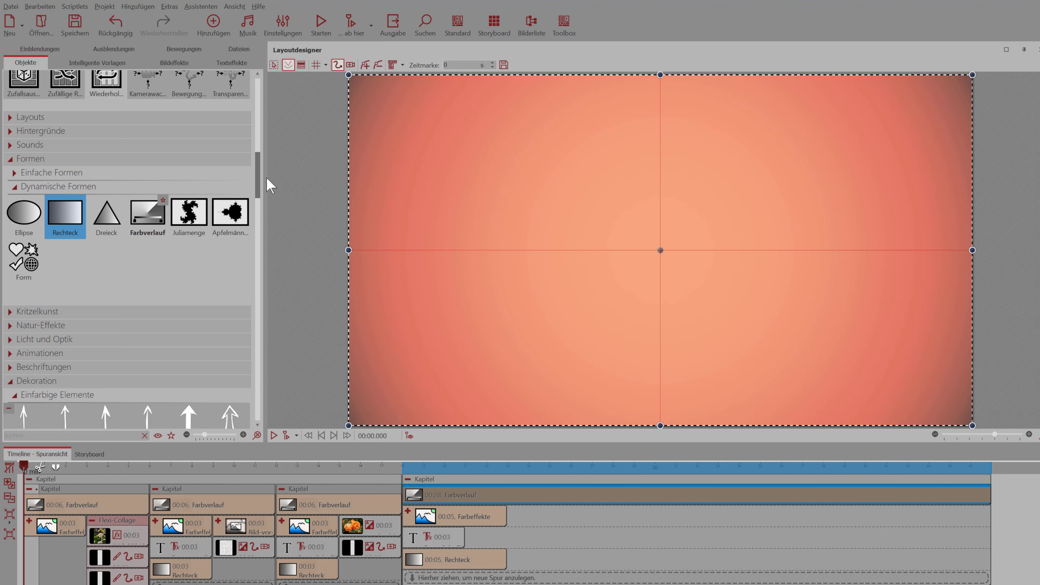
left_click_drag(257, 180, 257, 88)
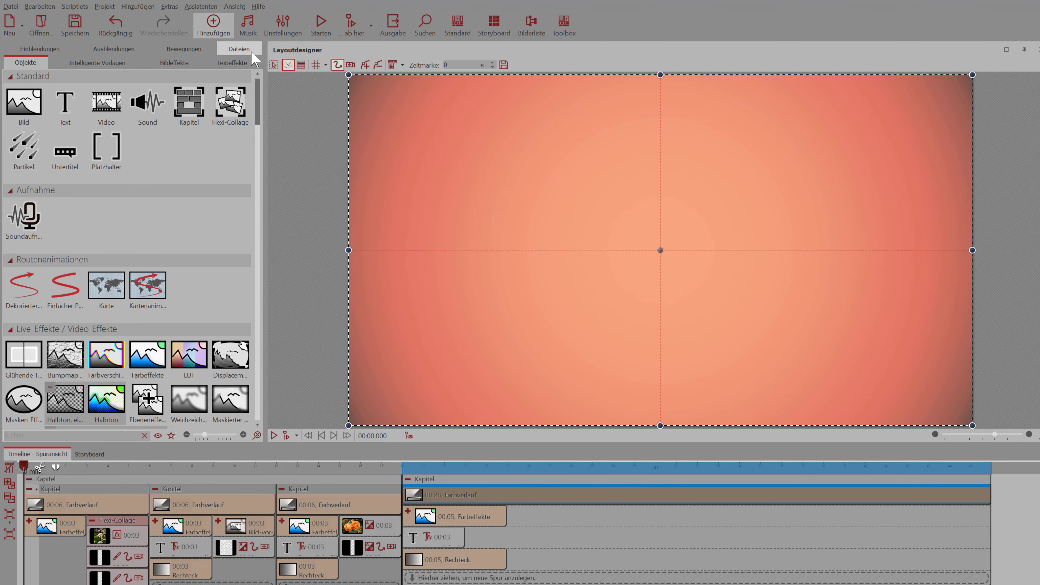
left_click(239, 49)
left_click_drag(44, 226, 532, 520)
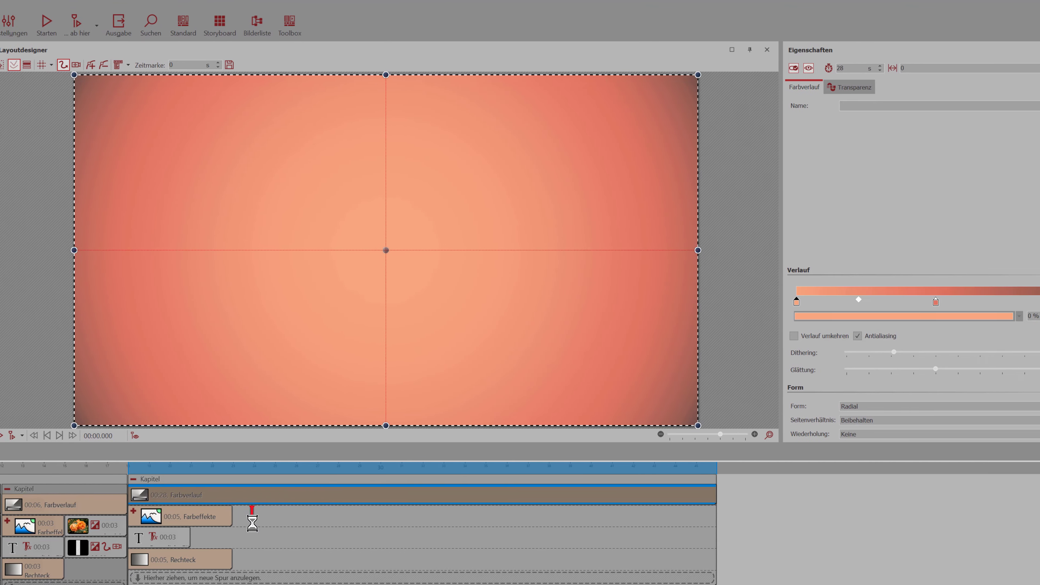
left_click_drag(198, 522, 180, 521)
Set the rose image's Einblendung to Alphablending.
left_click(831, 151)
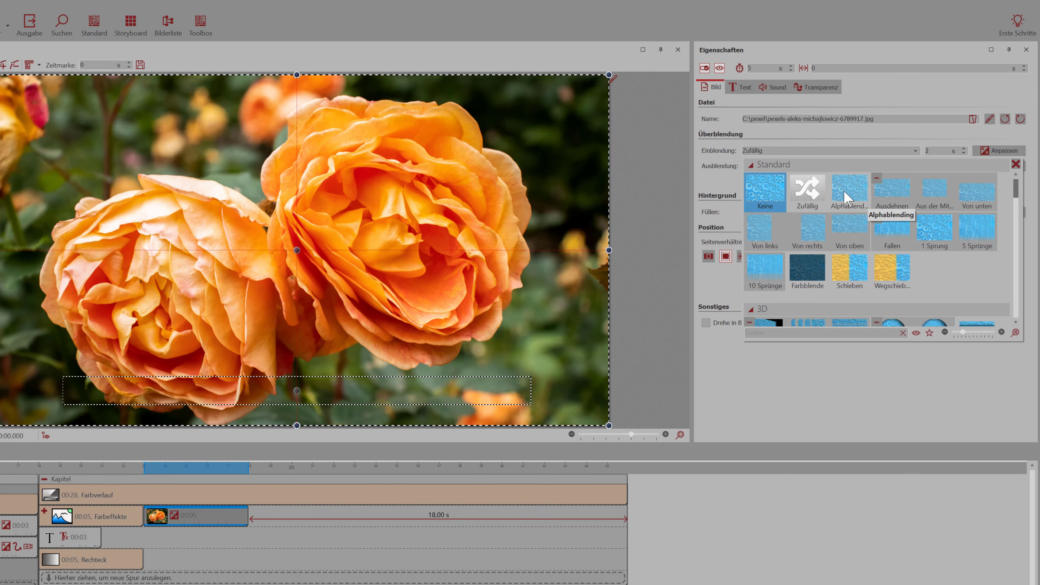
left_click(843, 194)
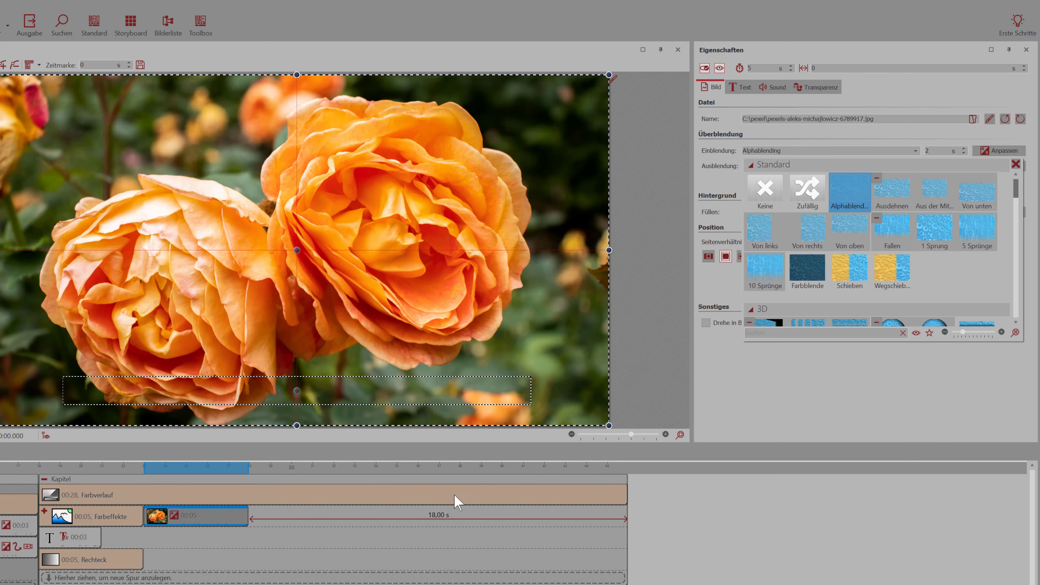
left_click(188, 524)
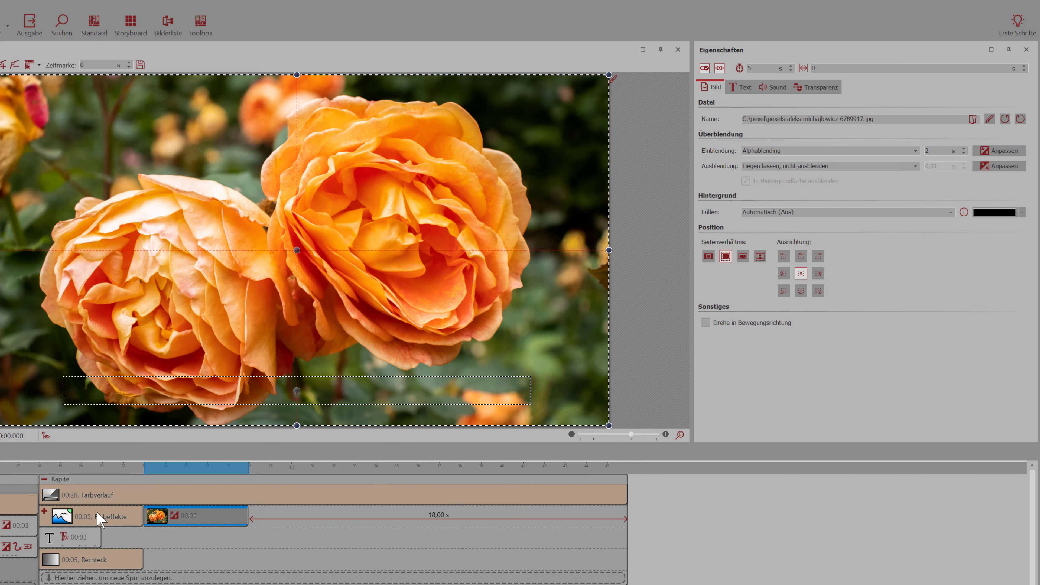
Rearrange the tracks so the rose image sits in its own track above the Farbeffekte object, starting 3 seconds into the chapter.
left_click_drag(100, 522, 157, 546)
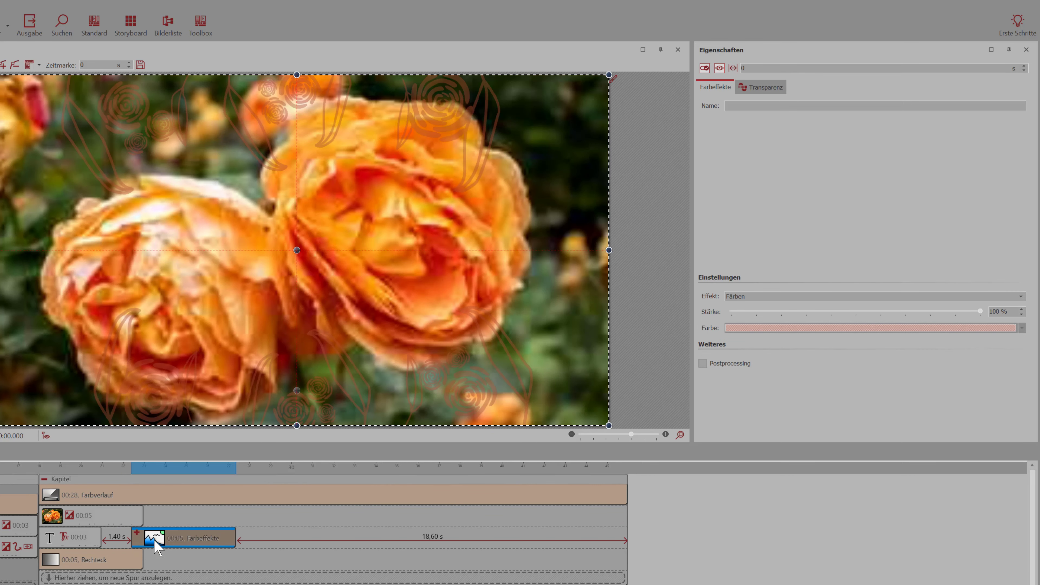
left_click_drag(123, 517, 213, 516)
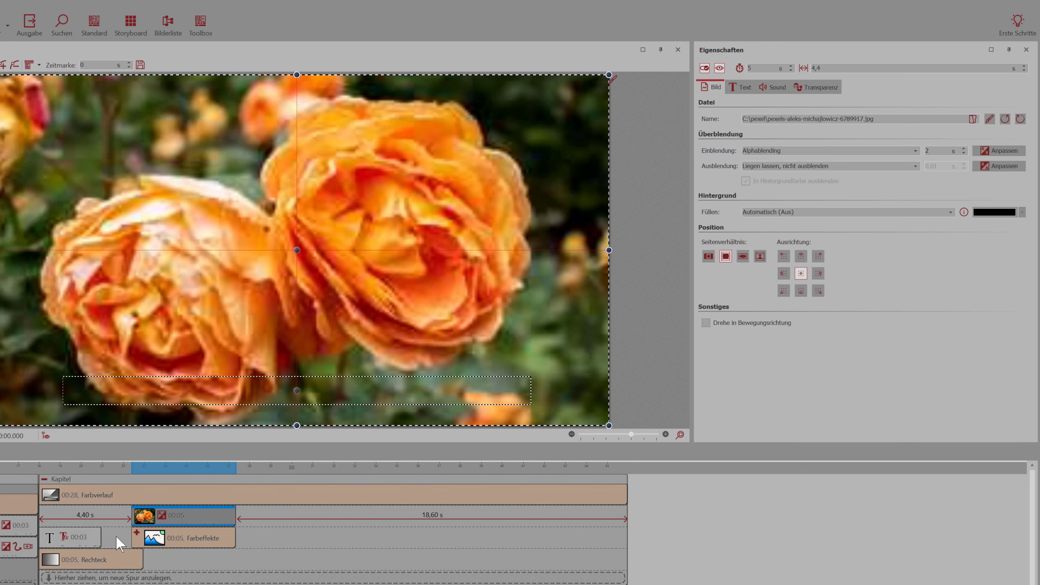
left_click_drag(86, 540, 160, 553)
left_click(73, 542)
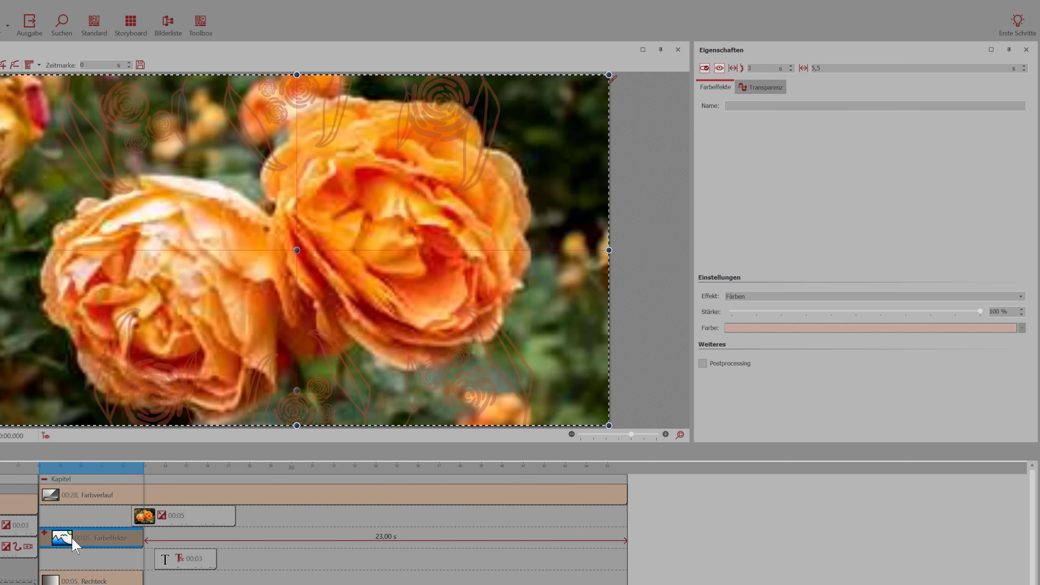
key("ctrl+z")
key("ctrl+z")
key("ctrl+z")
key("ctrl+z")
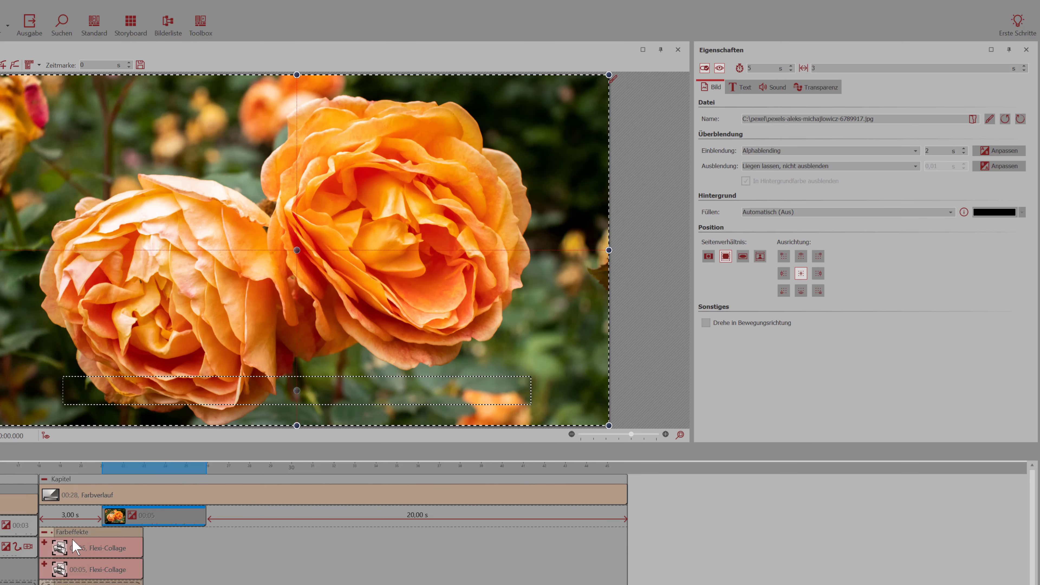
Expand the first Flexi-Collage and extend all its leaf and flower objects together to 23.5 seconds.
left_click(45, 542)
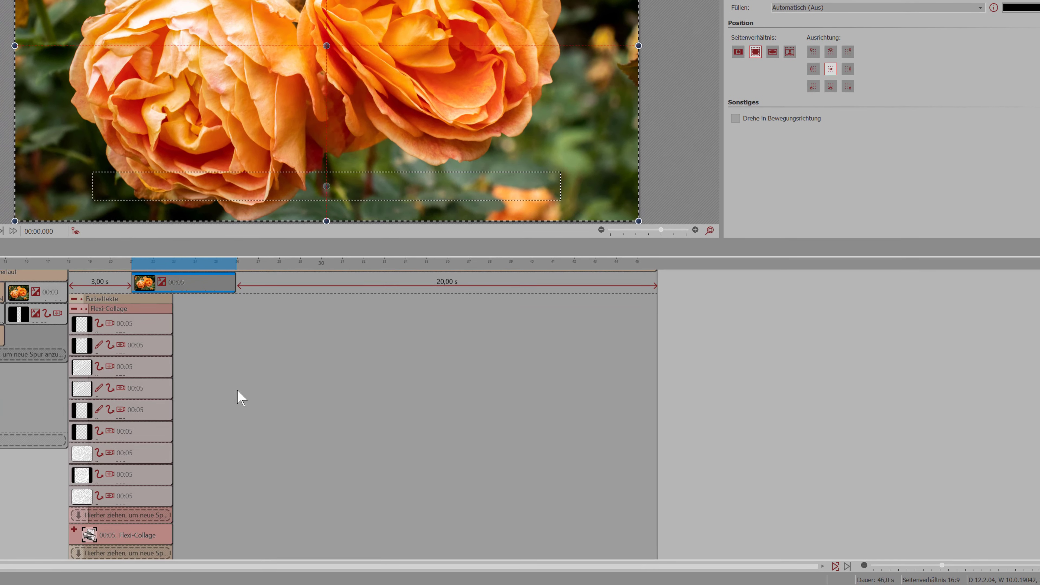
left_click(147, 324)
left_click(130, 495, "shift")
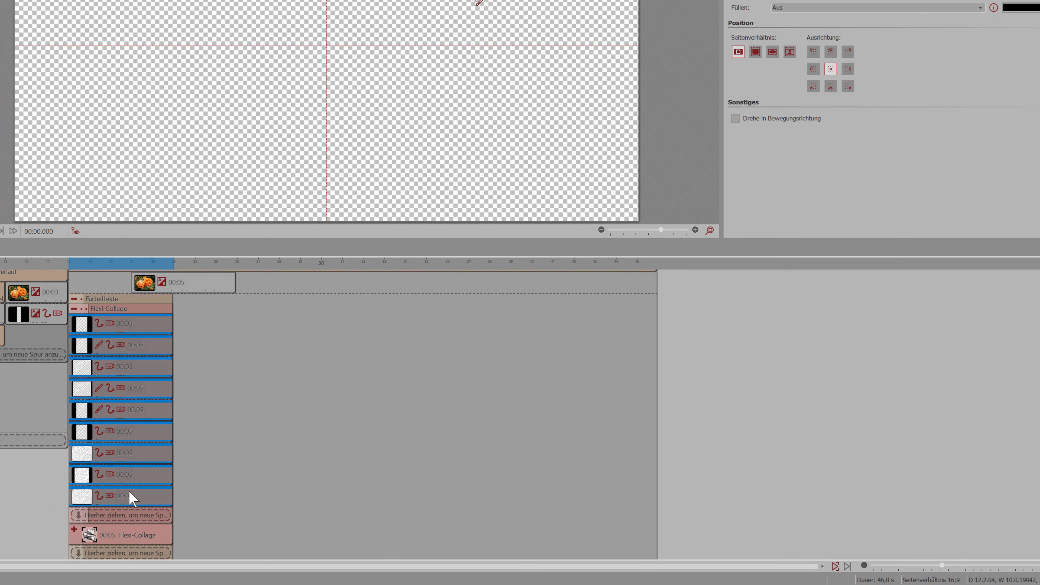
left_click_drag(172, 494, 562, 490)
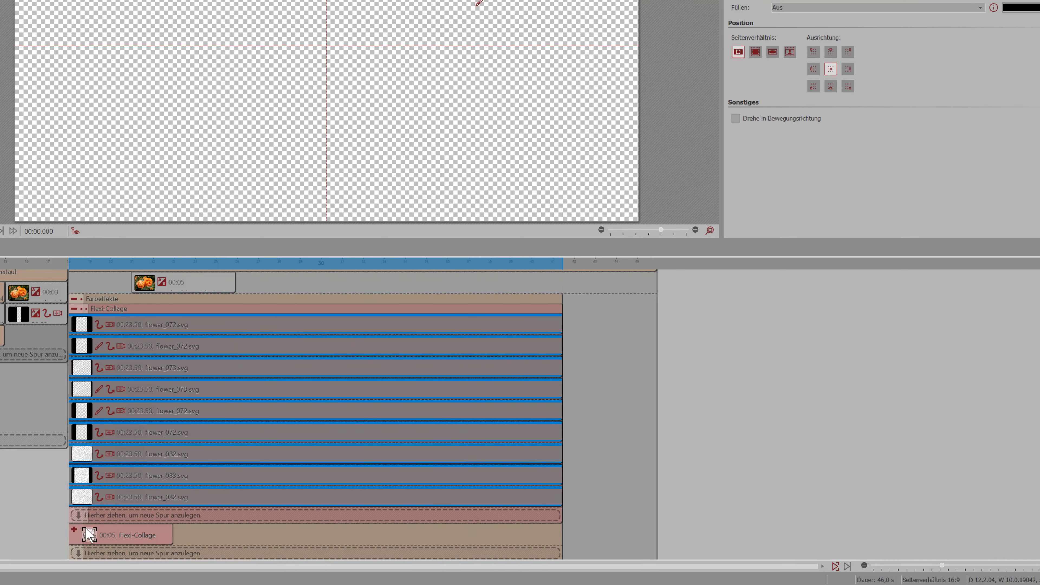
Extend all leaf and flower objects of the second Flexi-Collage to 23.5 seconds, and collapse the Farbeffekte object.
left_click(74, 529)
scroll(327, 414, "down", 1)
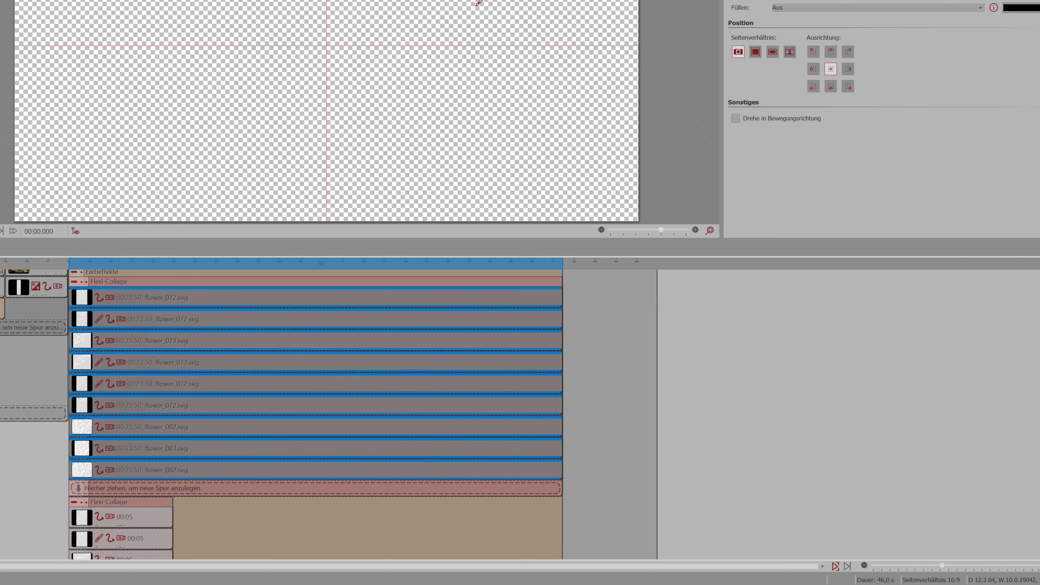
scroll(137, 328, "down", 7)
left_click(137, 327)
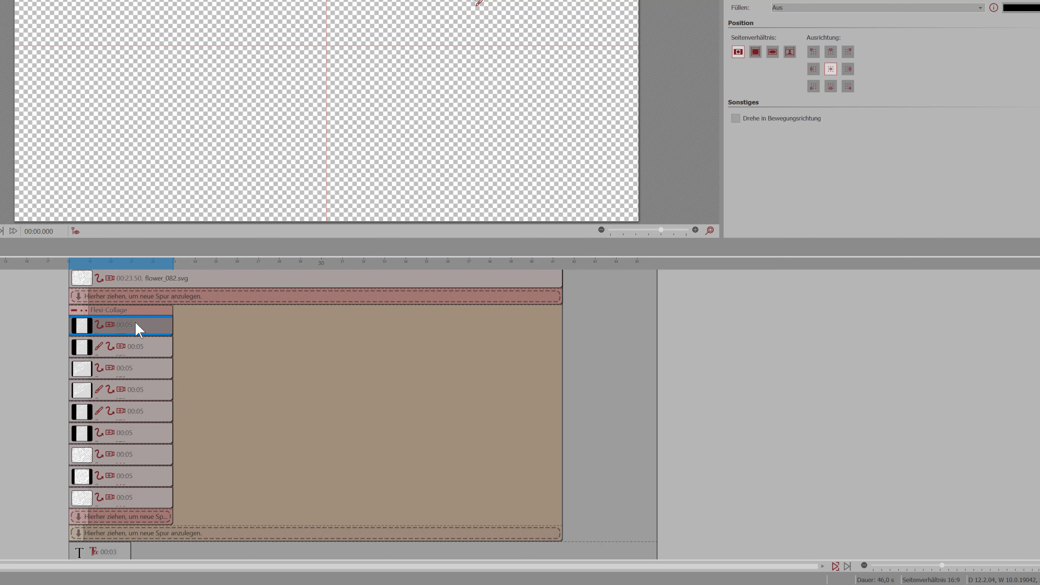
left_click(124, 500, "shift")
left_click_drag(174, 498, 559, 500)
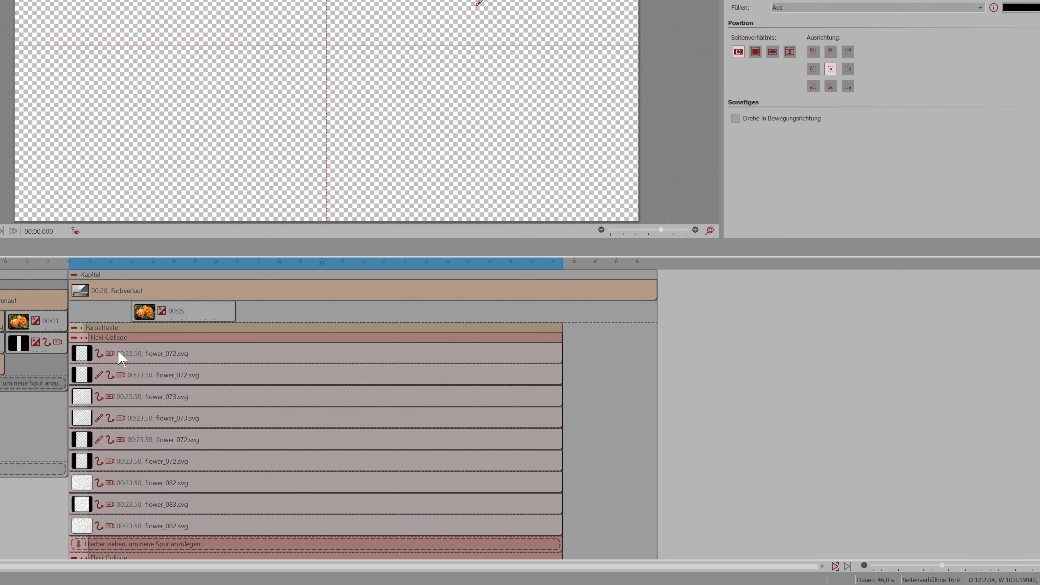
left_click(73, 328)
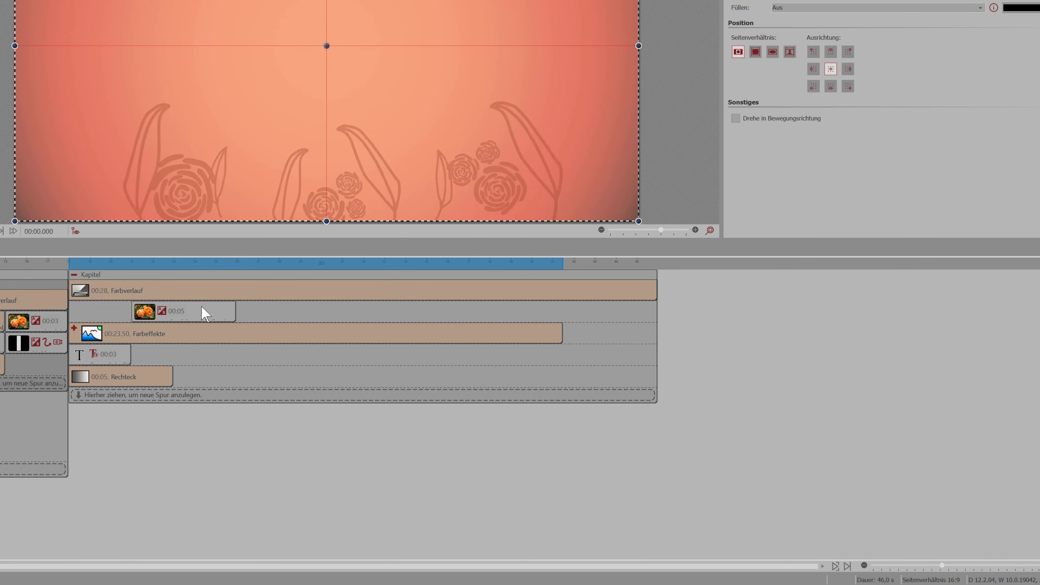
Extend the rose image to 20.5 seconds so it ends with the Farbeffekte object, and preview the chapter's playback.
left_click(203, 315)
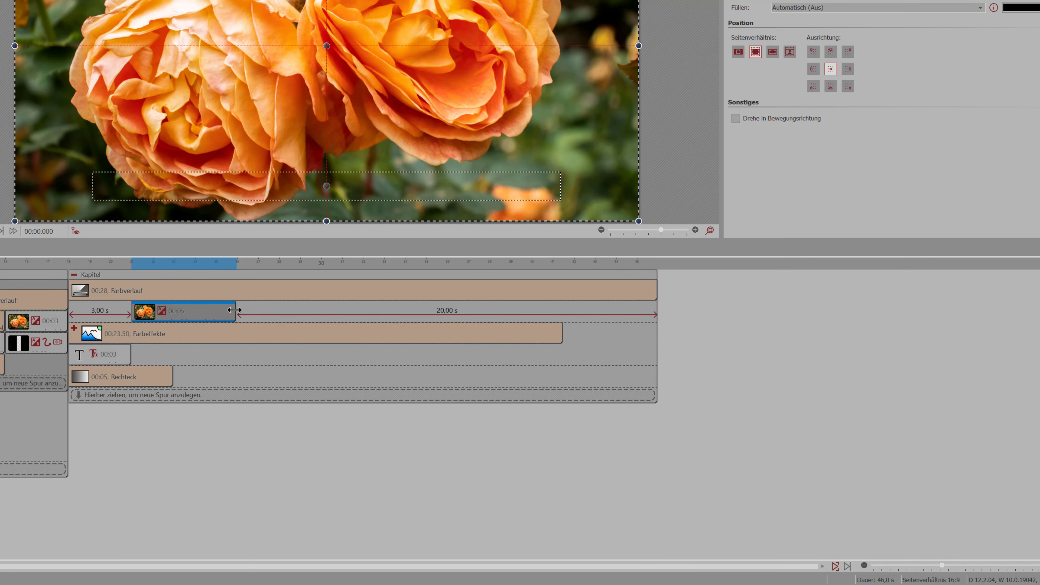
left_click_drag(234, 311, 564, 318)
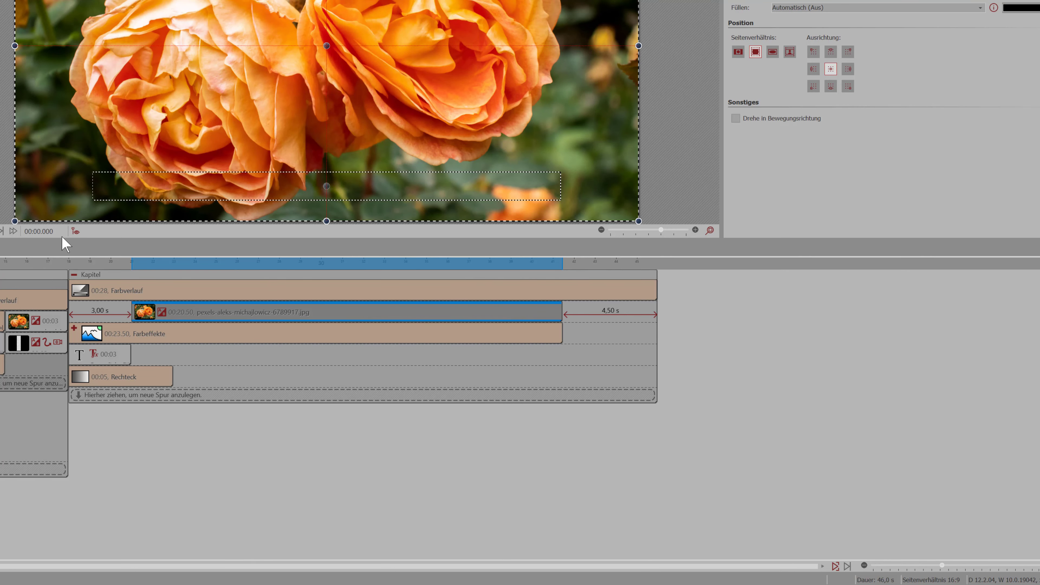
left_click(75, 231)
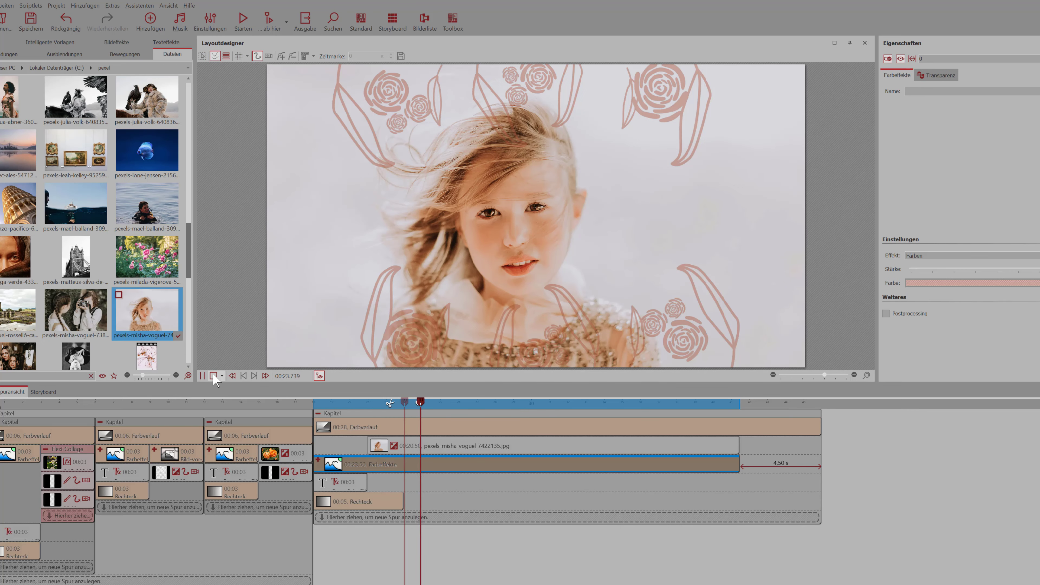
left_click(201, 375)
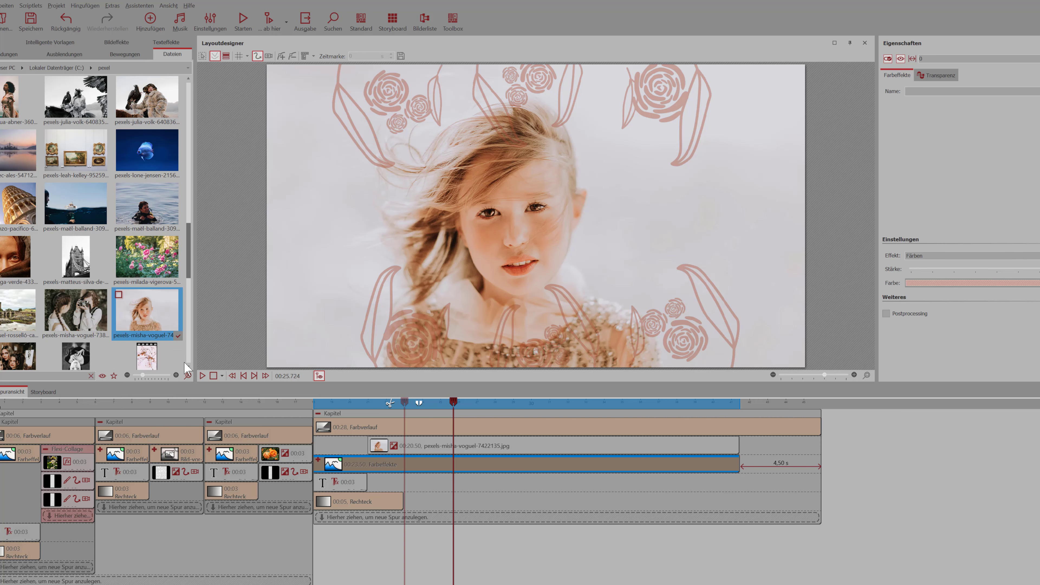
Shrink the Farbverlauf background, trying different proportions and positions, to a small landscape rectangle centred on the slide.
left_click(414, 434)
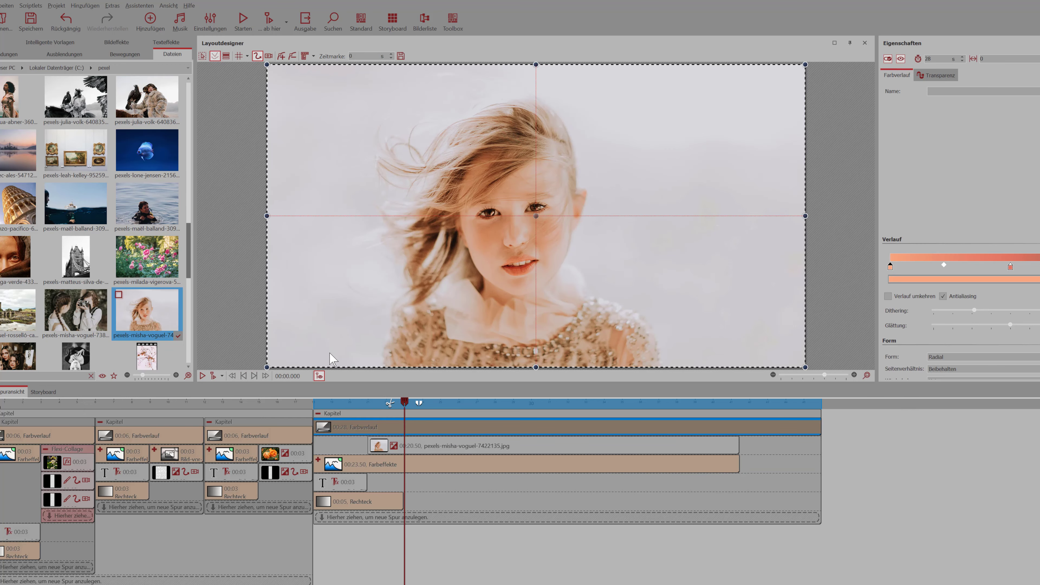
left_click_drag(805, 366, 450, 235)
left_click_drag(371, 181, 547, 241)
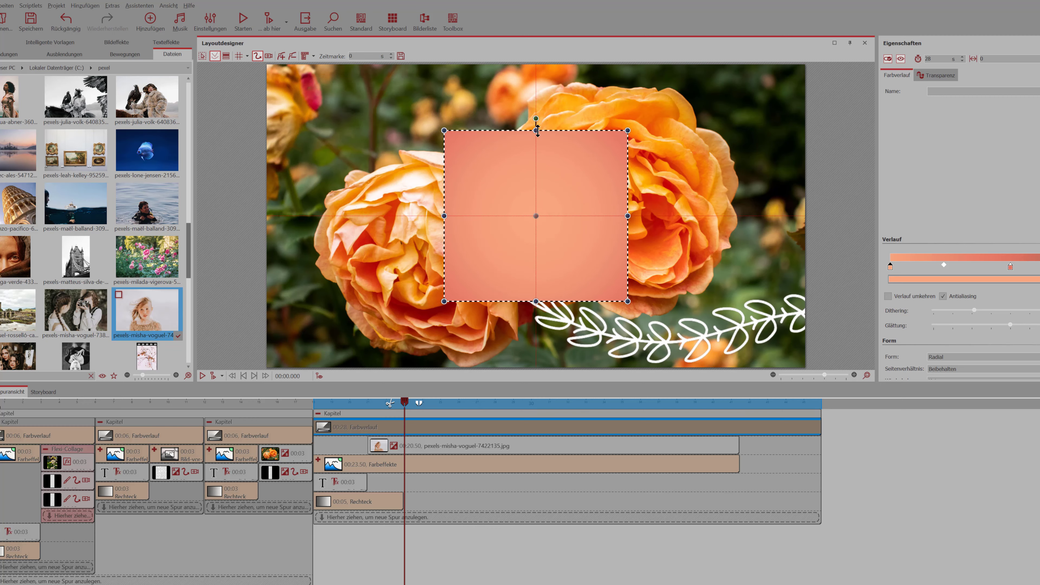
left_click_drag(529, 205, 378, 251)
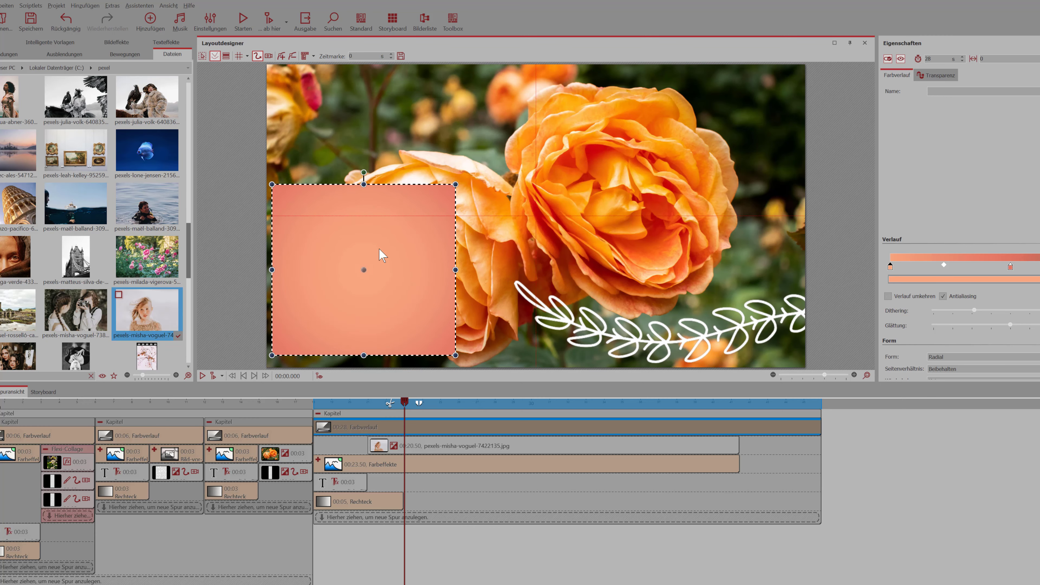
left_click_drag(364, 185, 364, 284)
left_click_drag(455, 311, 379, 309)
left_click_drag(417, 255, 570, 211)
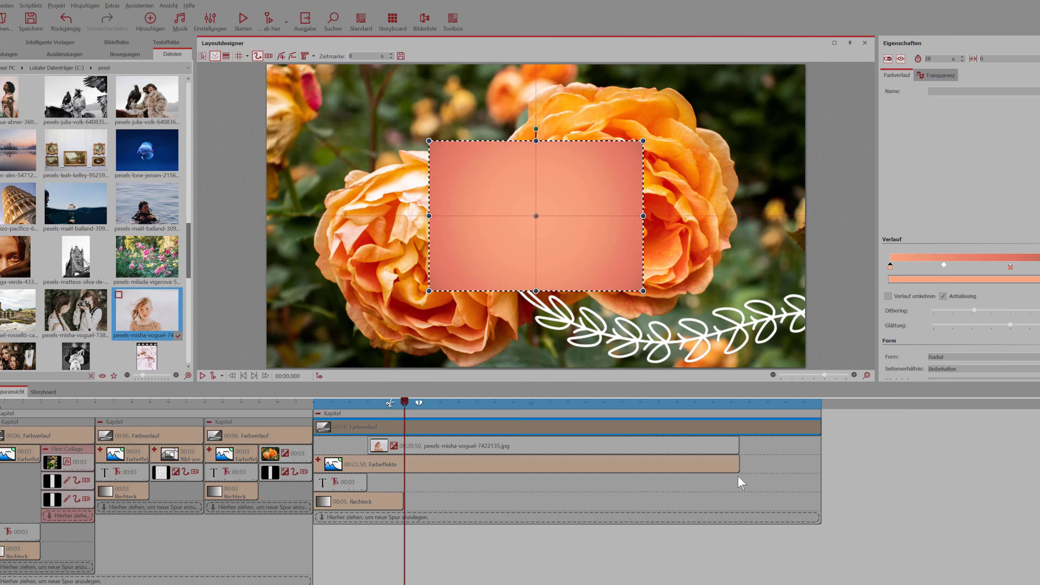